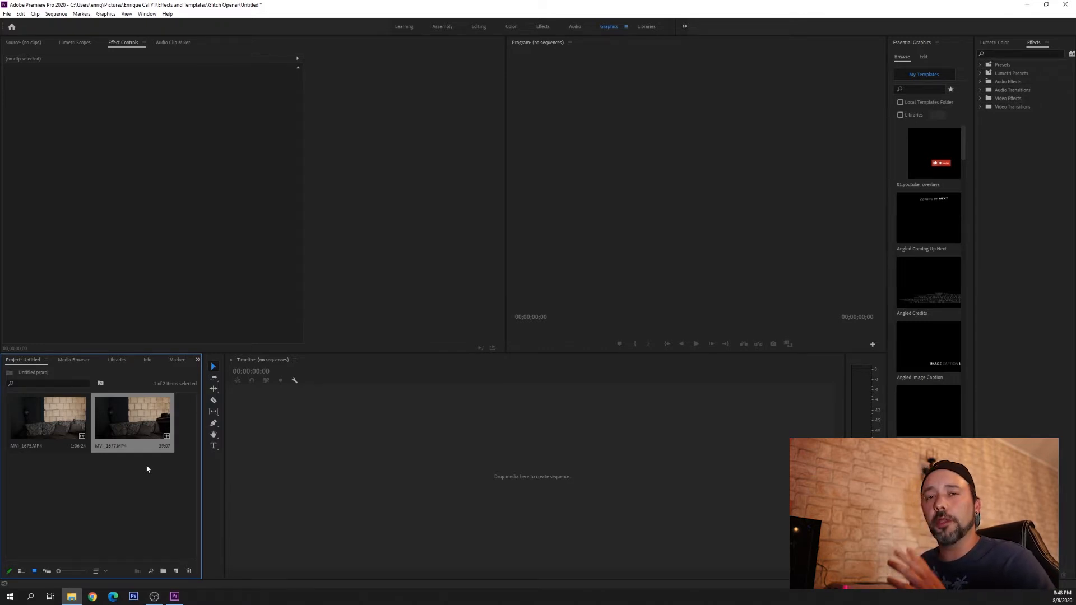
- Create a sequence from MVI_1675.MP4 and place MVI_1677.MP4 on the video track above it, starting at the beginning
left_click_drag(48, 417, 332, 490)
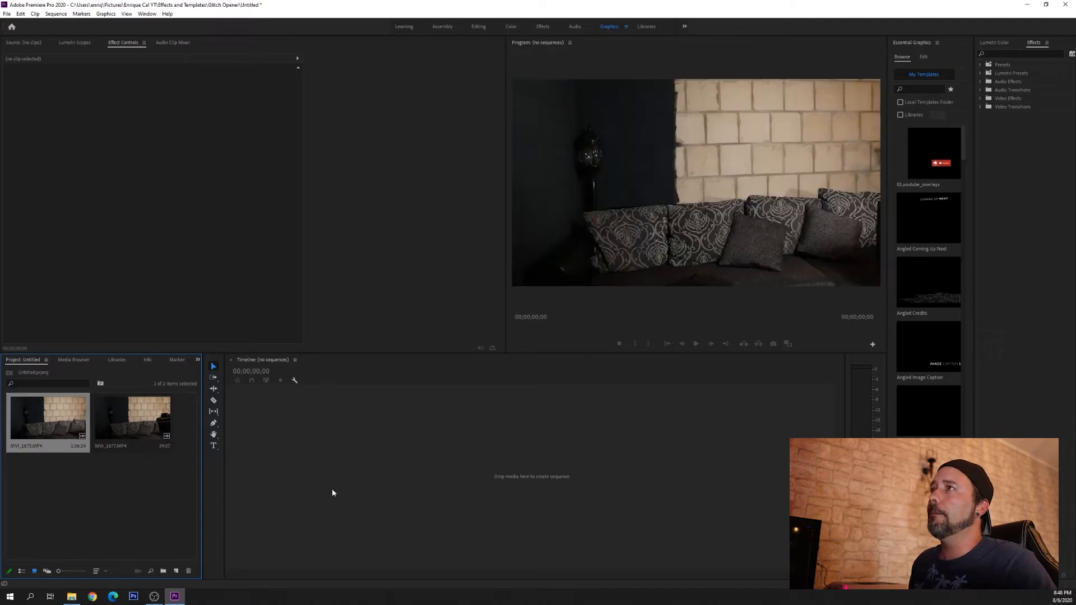
double_click(97, 415)
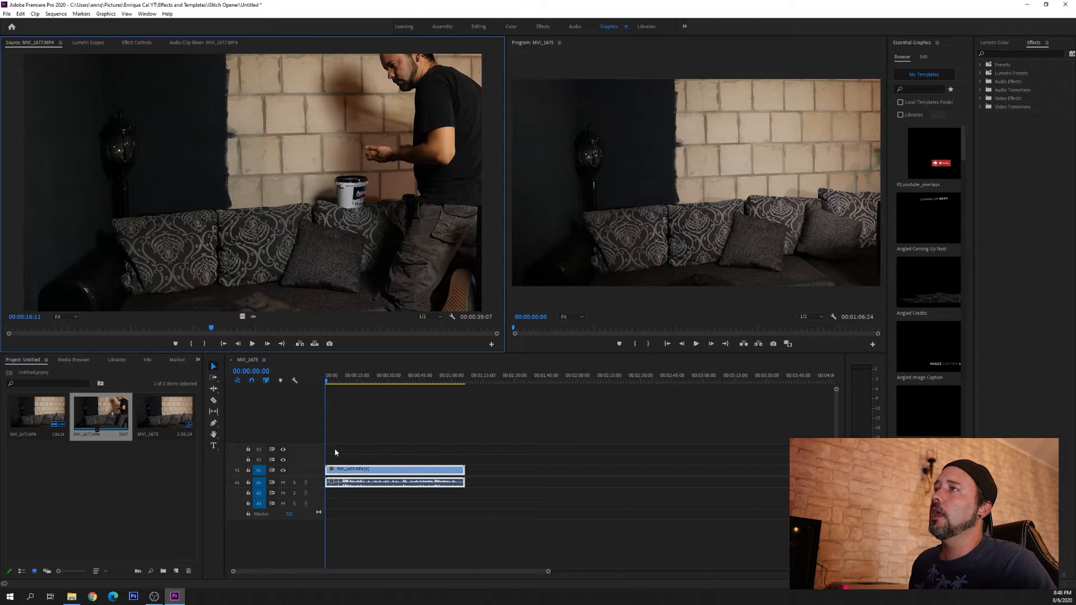
left_click_drag(126, 437, 333, 458)
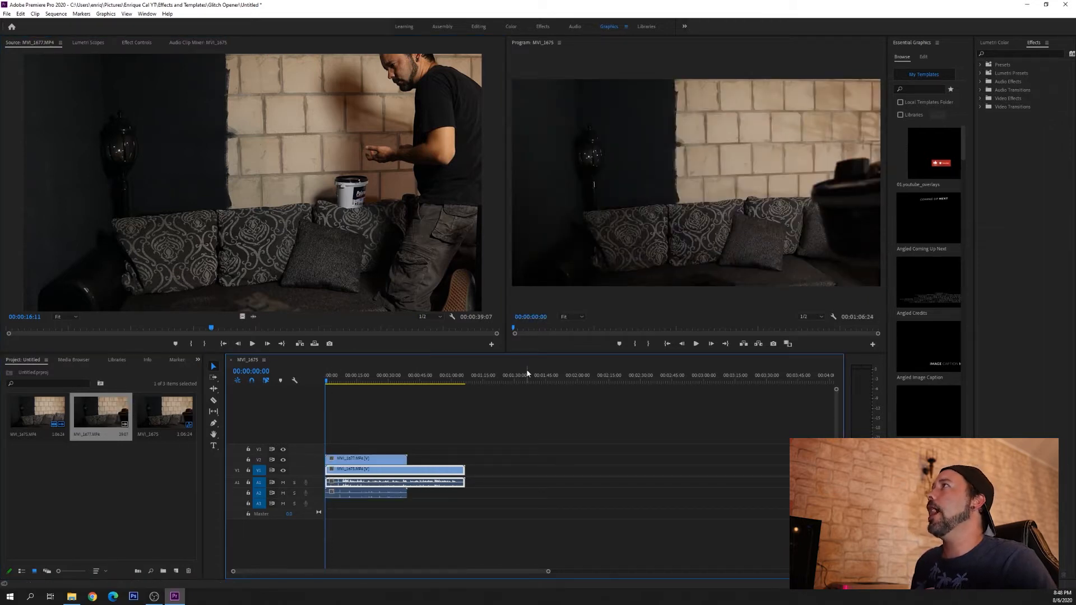
- Move the MVI_1677.MP4 clip on the upper track so it starts at 00:00:11:05
left_click_drag(372, 458, 391, 458)
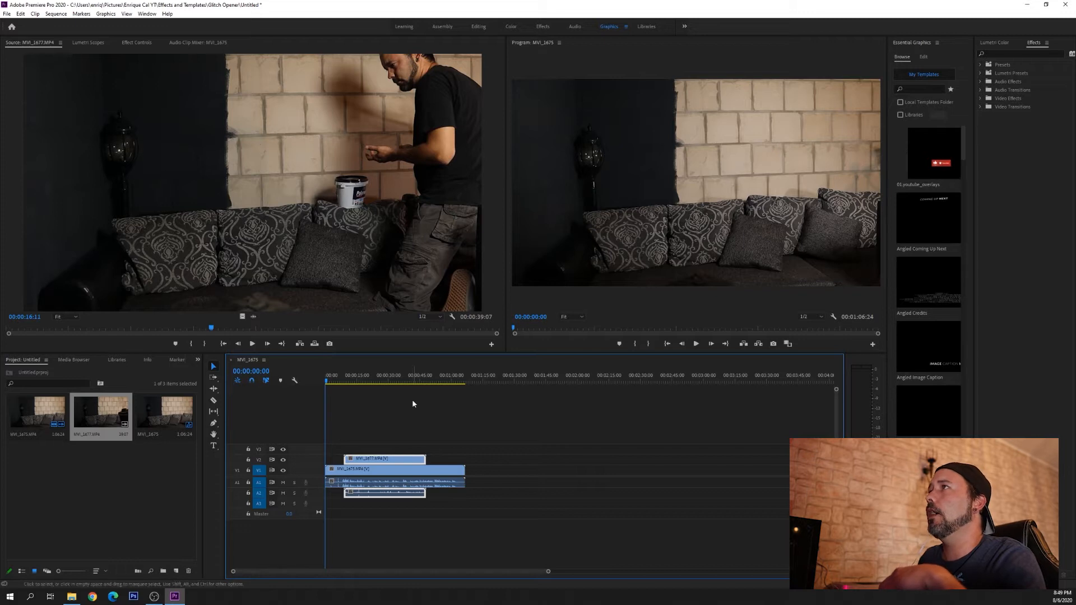
left_click_drag(327, 383, 348, 381)
left_click(388, 460)
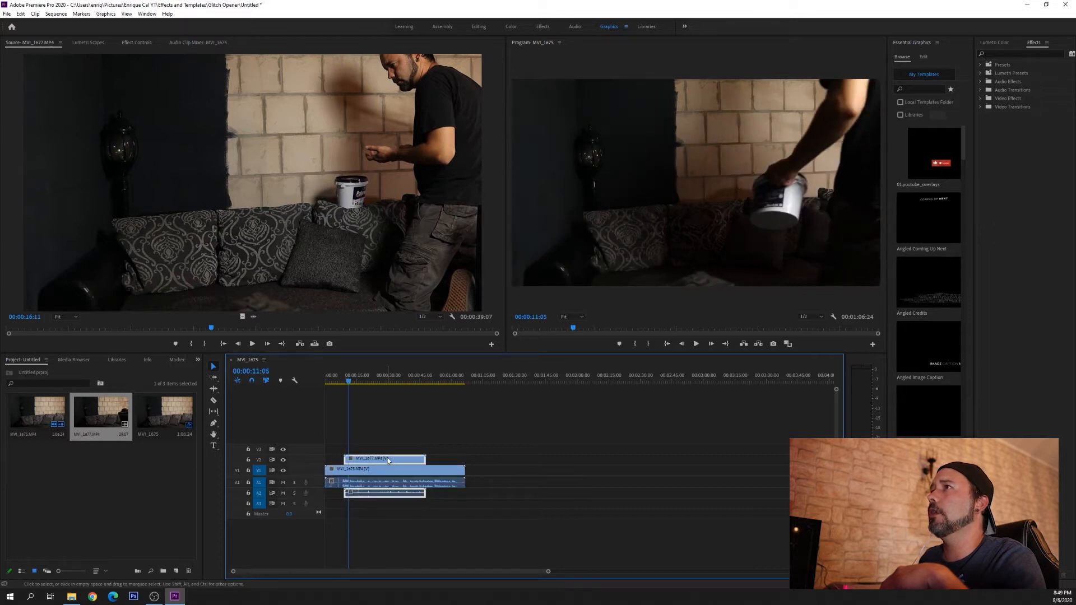
left_click_drag(393, 460, 369, 460)
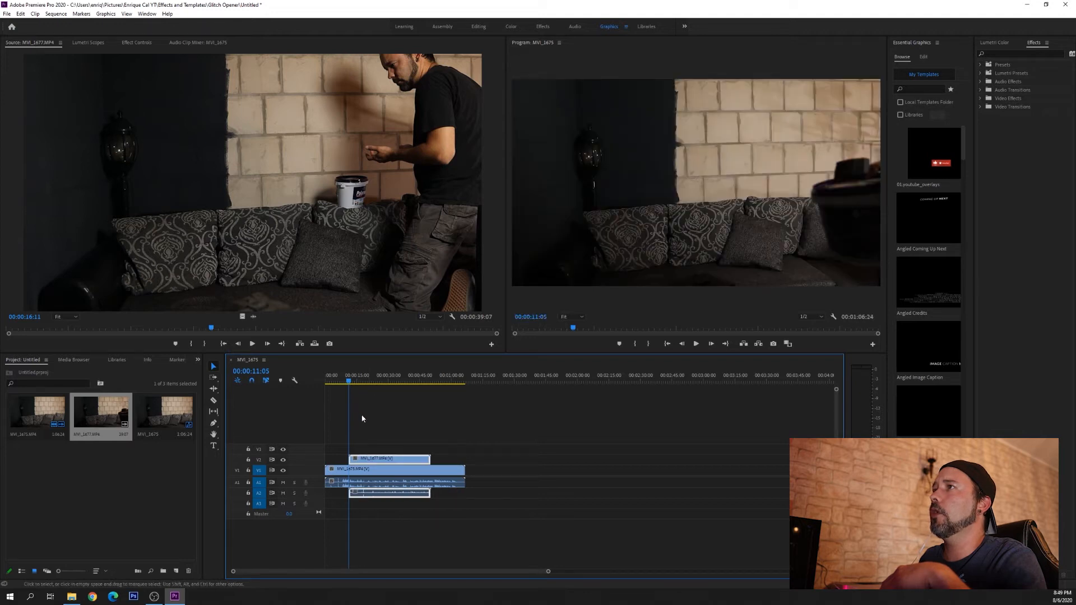
- Set the opacity of the upper MVI_1677.MP4 clip to 50% so both shots show through
left_click(135, 42)
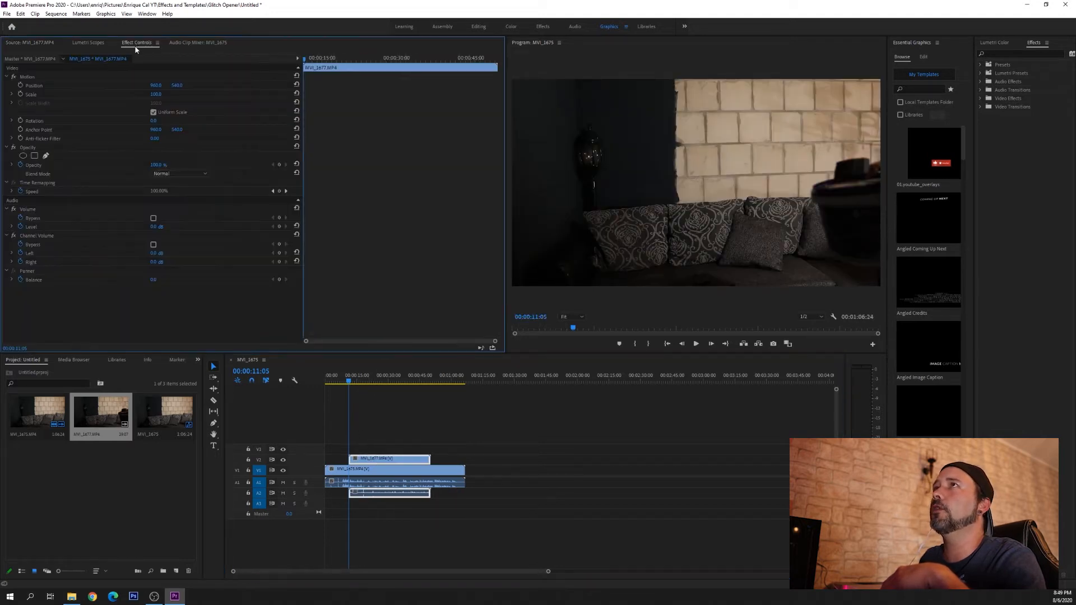
left_click(160, 164)
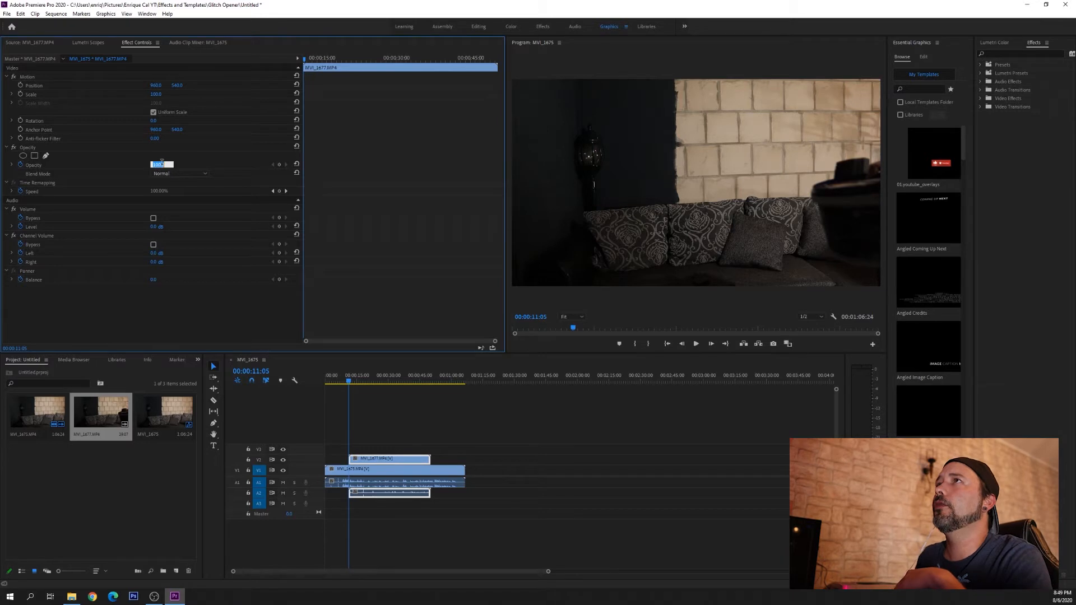
type("5")
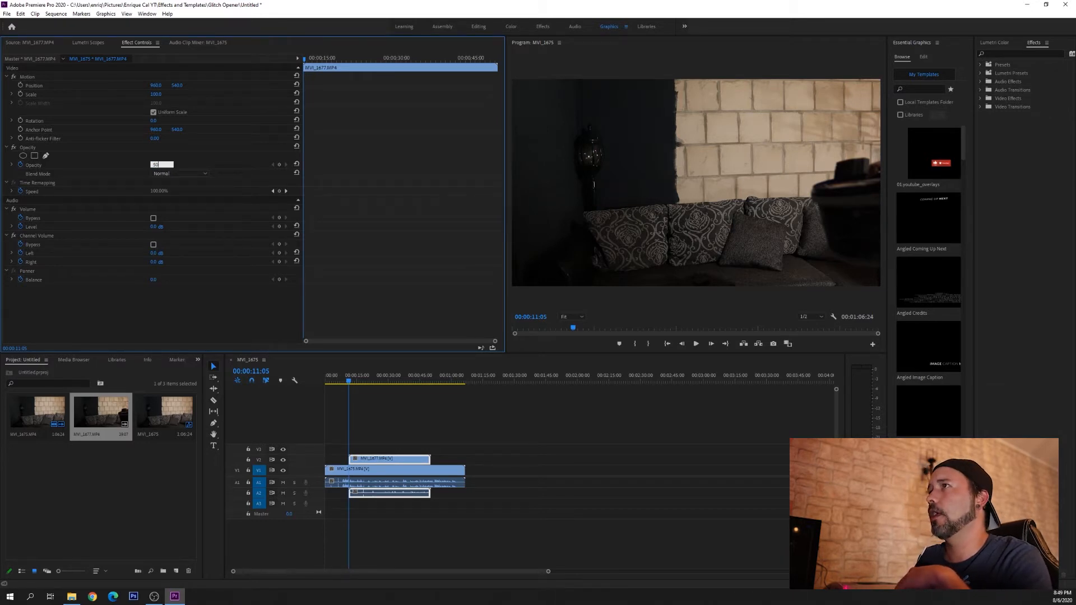
type("0")
key("Return")
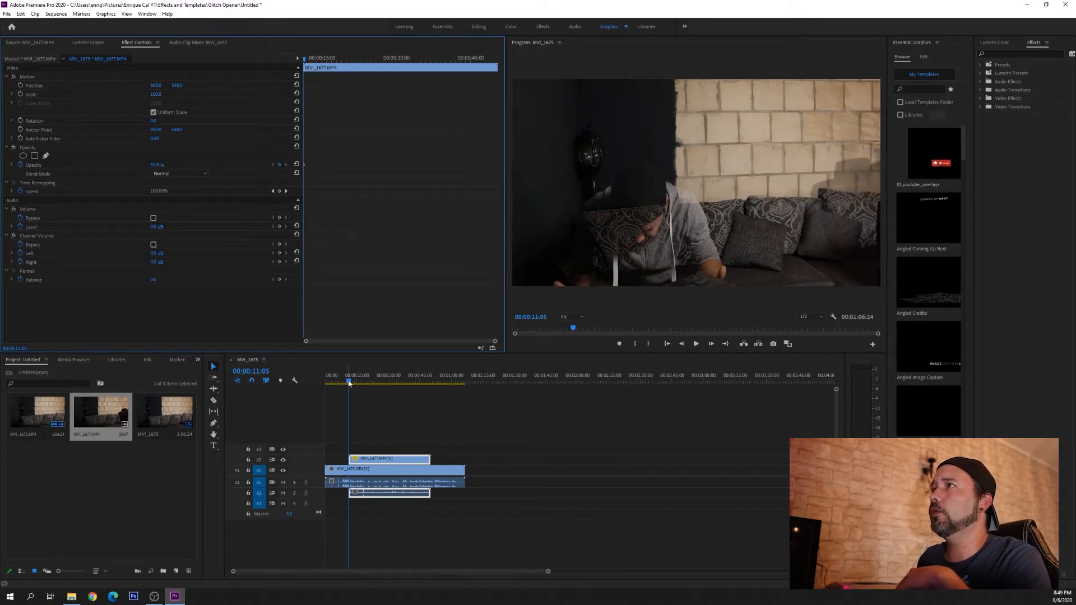
- Play the overlapping clips from about 00:00:17:00 and shift the upper clip about one second earlier, to start at about 00:00:10:05
left_click_drag(348, 382, 362, 383)
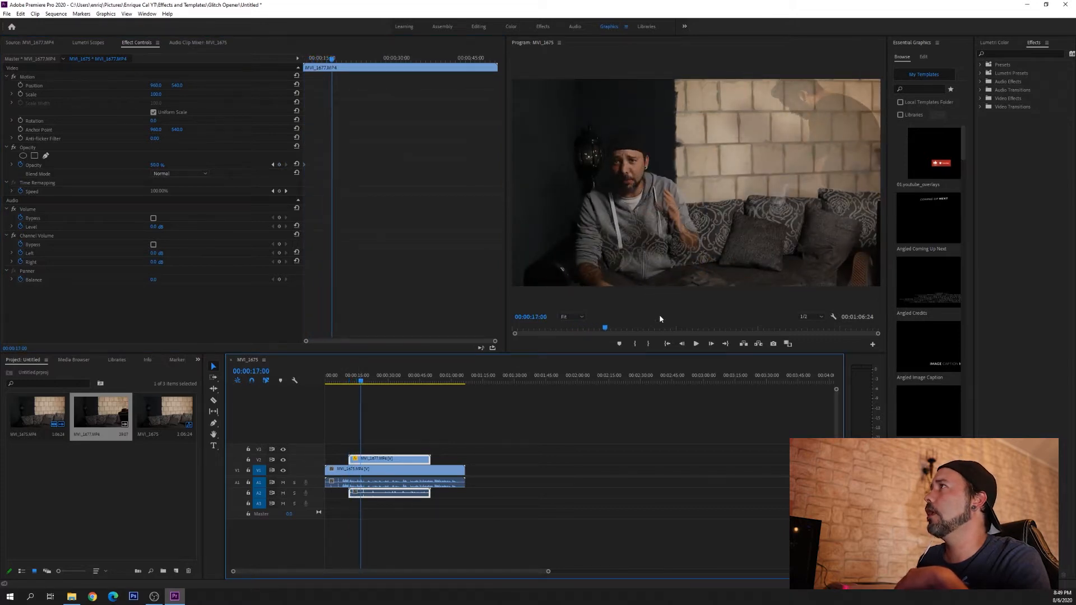
left_click(696, 343)
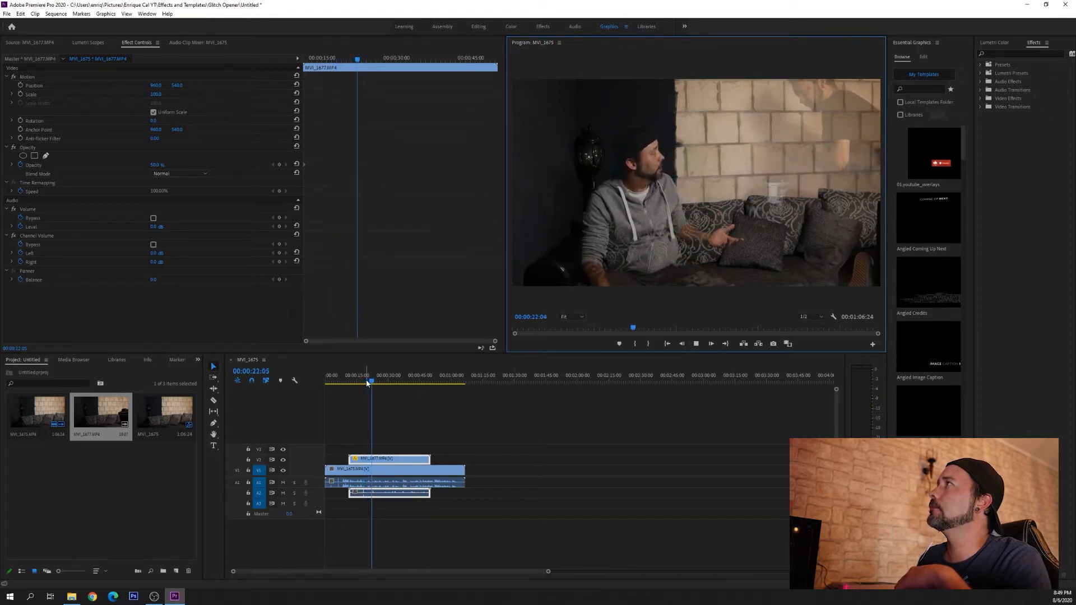
key("space")
left_click_drag(547, 572, 476, 572)
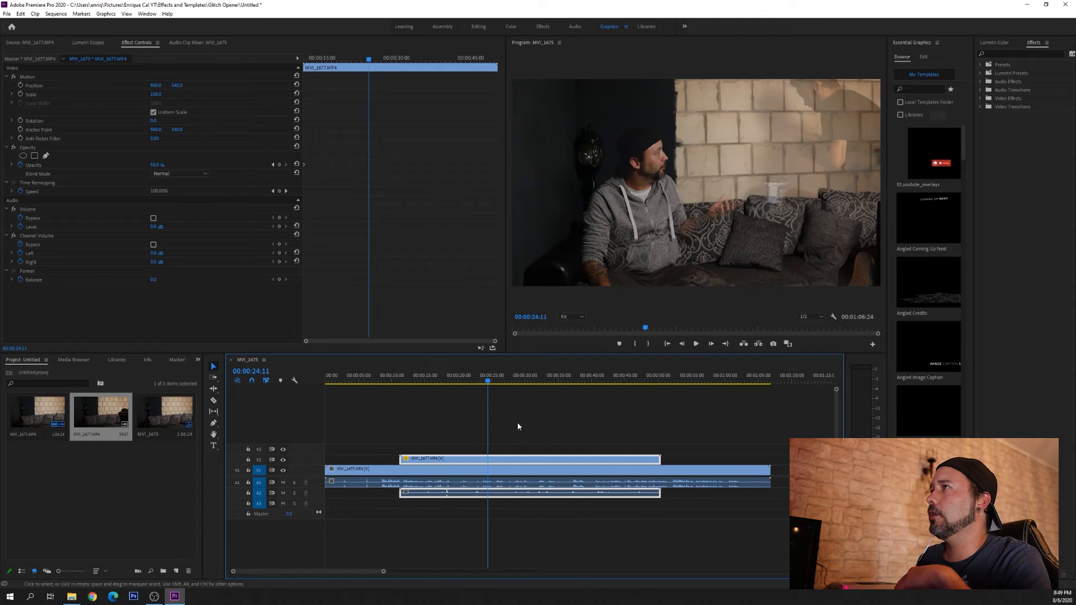
left_click_drag(512, 464, 510, 464)
- Play the overlapping clips up to about 00:00:30:02 to check the timing between the seated and standing figures
left_click_drag(487, 382, 451, 388)
left_click(696, 344)
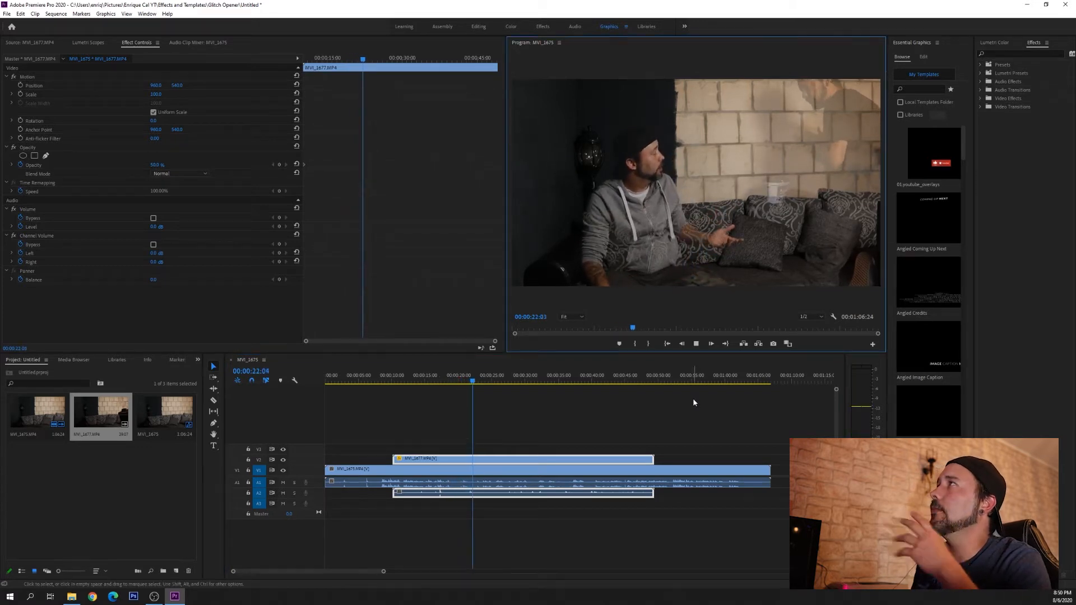
left_click(697, 344)
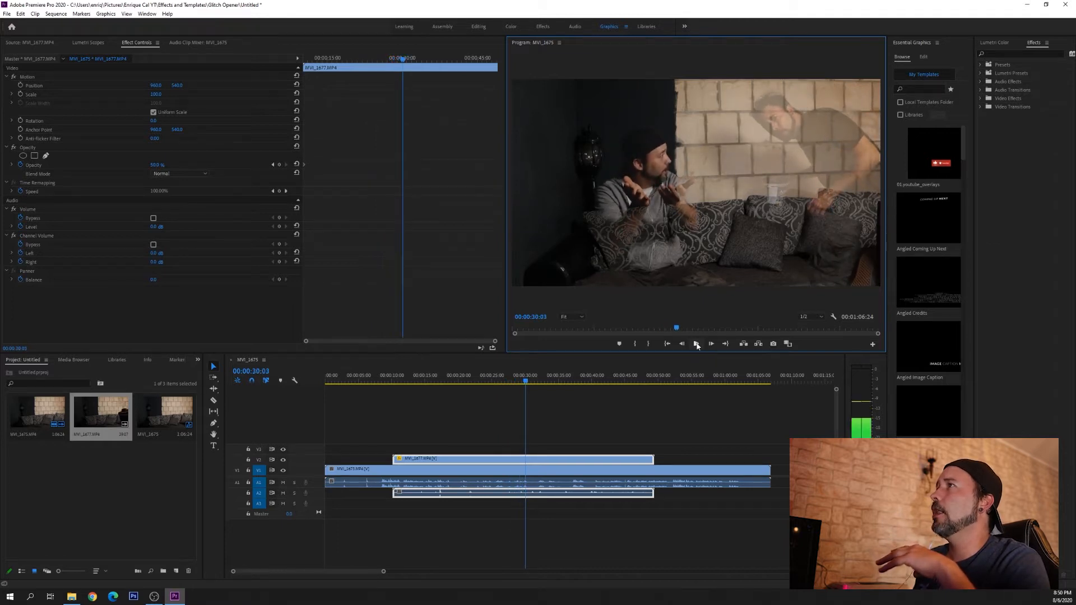
left_click(525, 384)
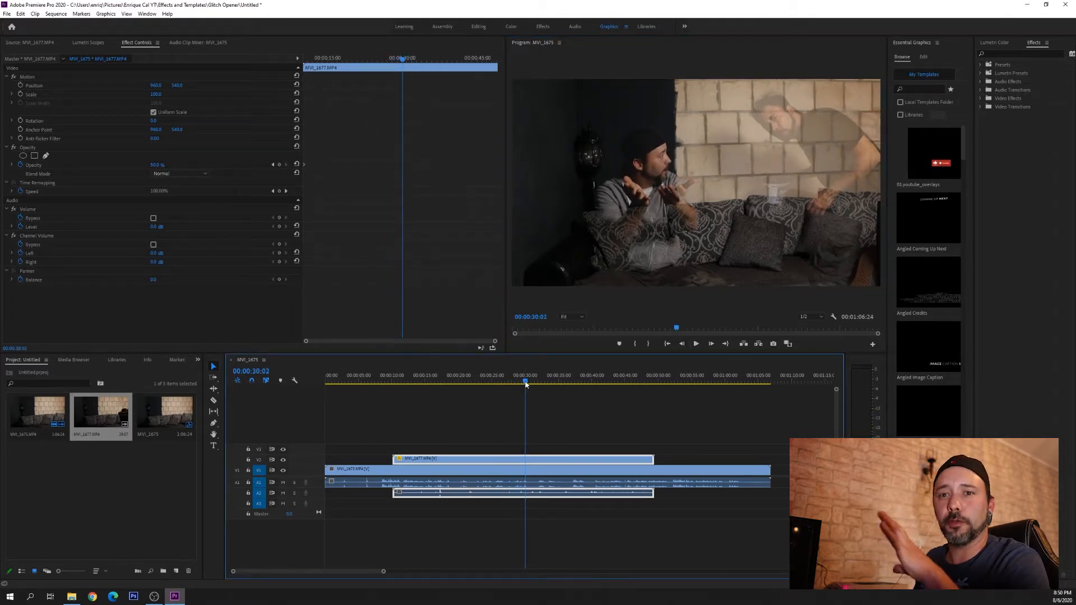
- Go to the start of the upper clip at 00:00:10:05 and set its opacity to 100%
left_click_drag(526, 384, 394, 383)
left_click(421, 461)
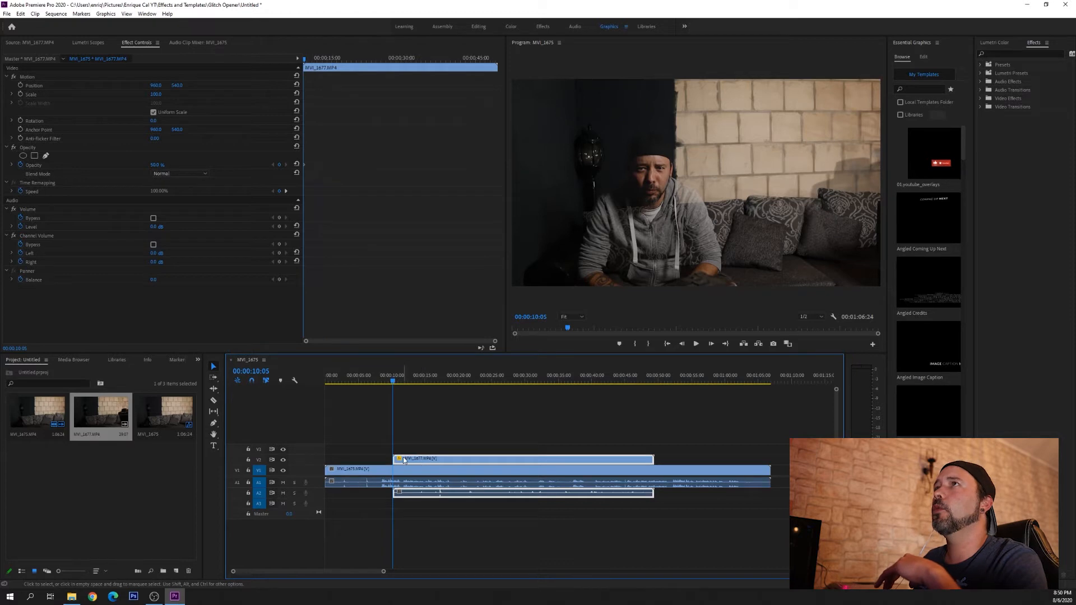
left_click(156, 165)
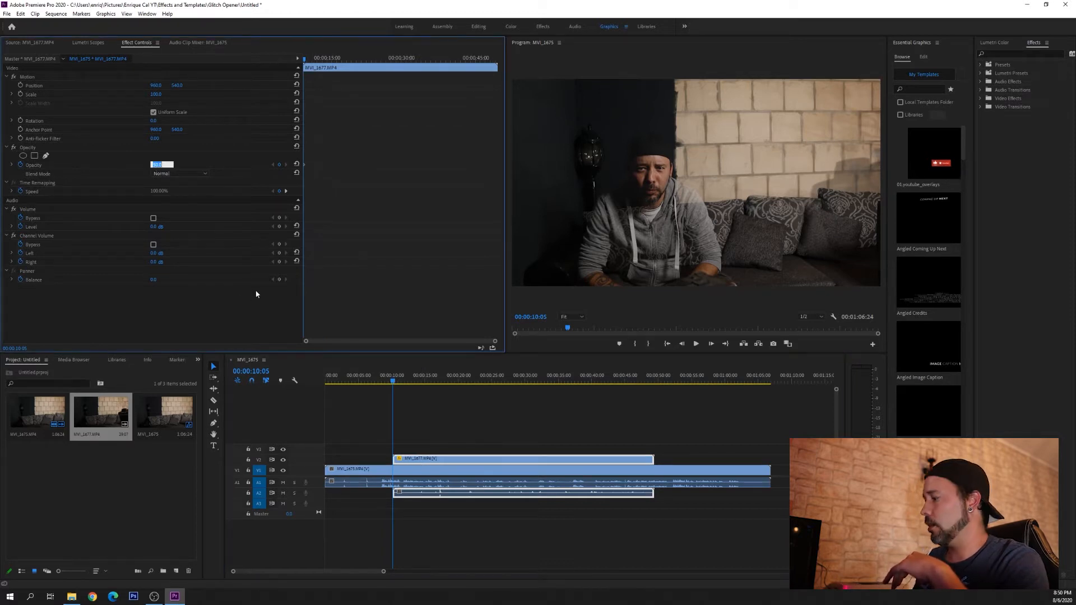
type("1")
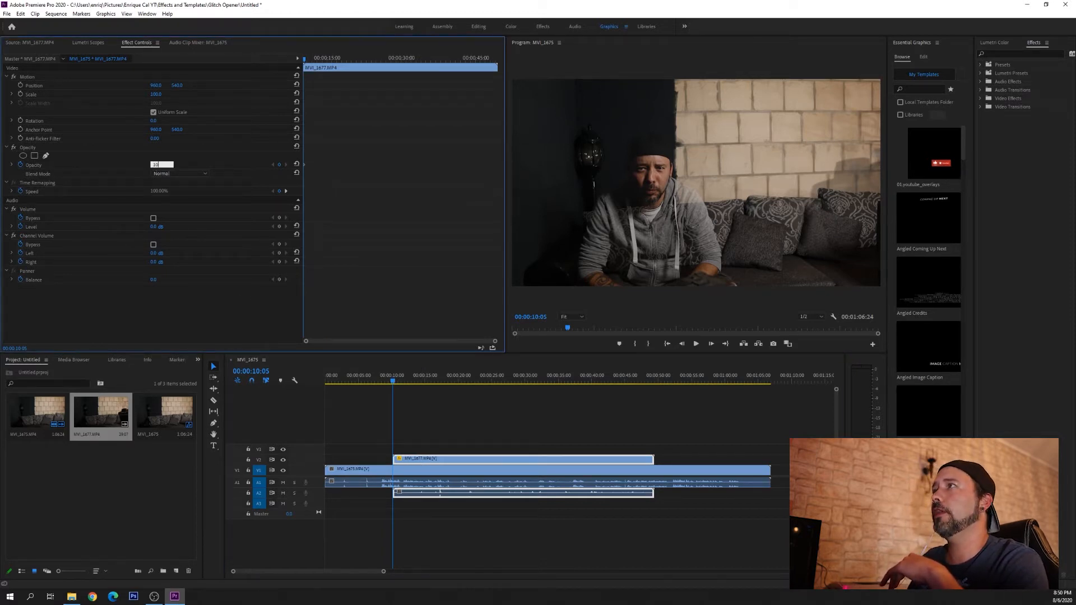
key("Return")
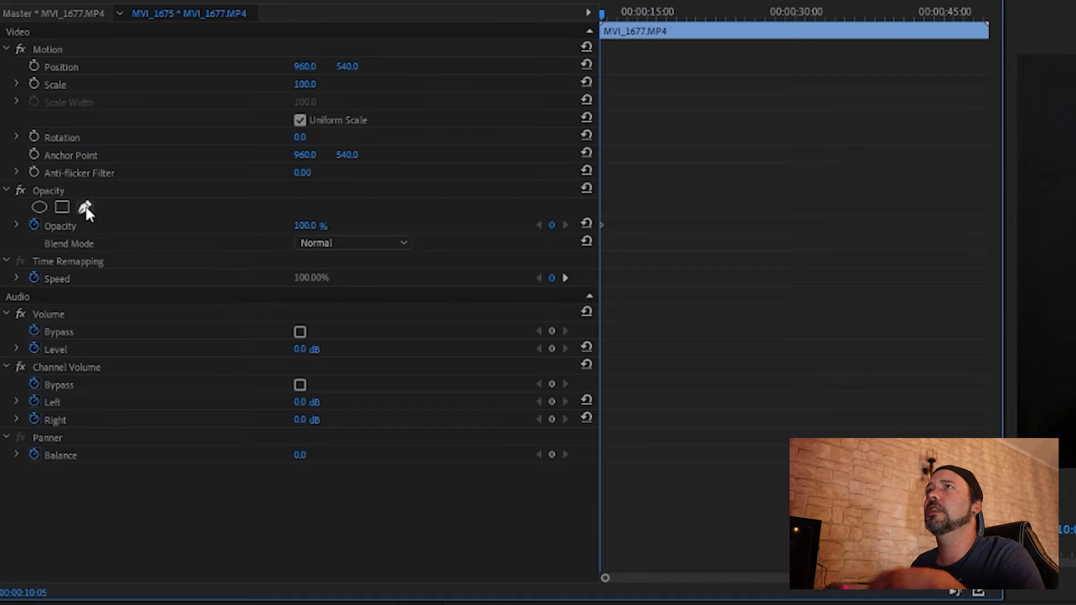
- Draw a four-point Pen opacity mask on the upper clip around the frame's right half, slanting its left edge clear of the seated man
left_click(85, 207)
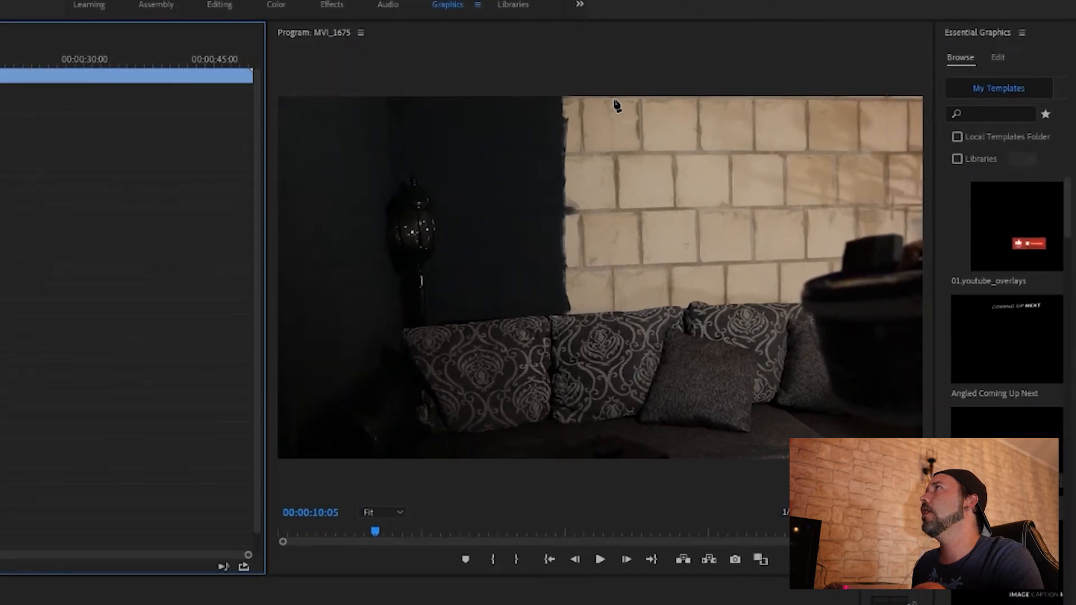
left_click(614, 96)
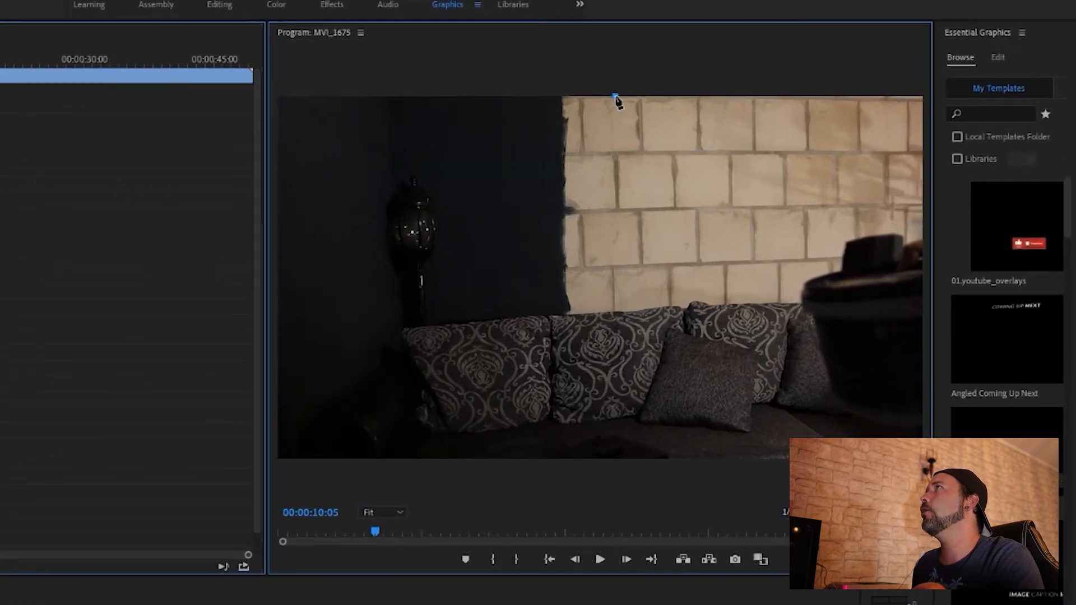
left_click(620, 460)
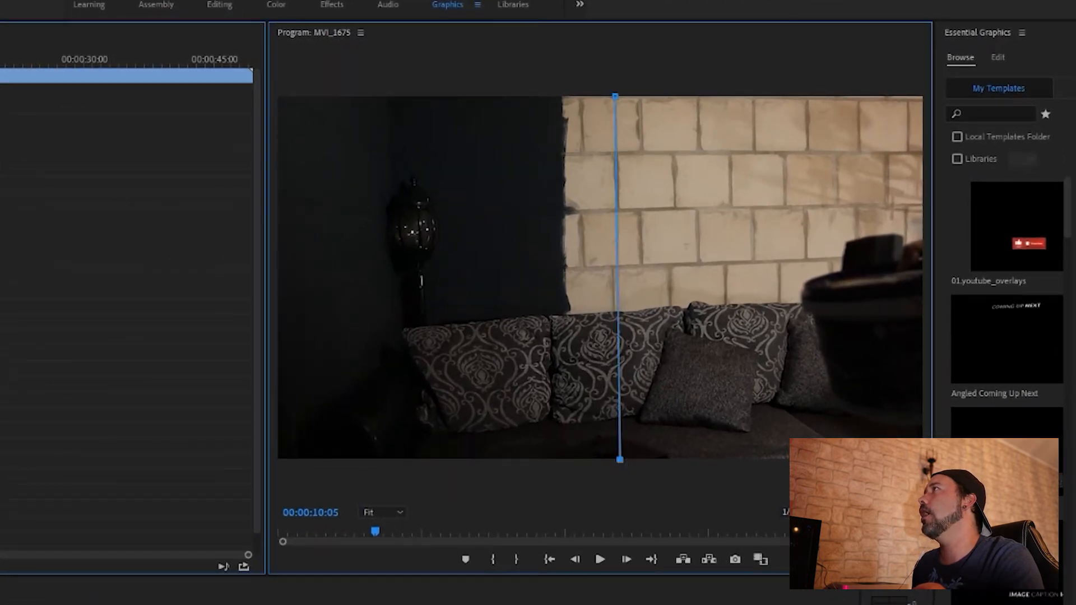
left_click(921, 459)
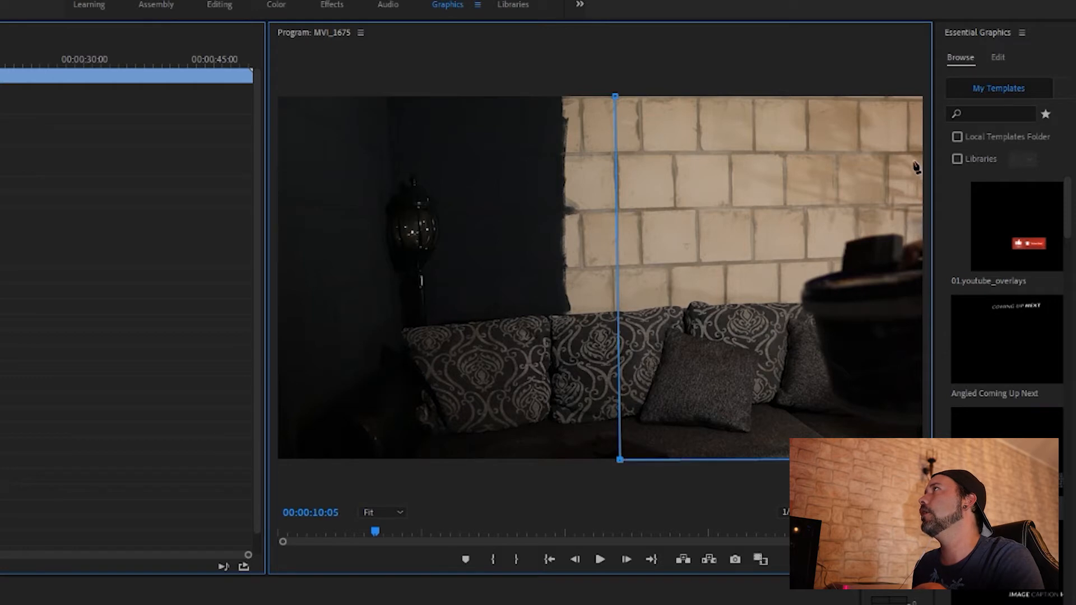
left_click(921, 98)
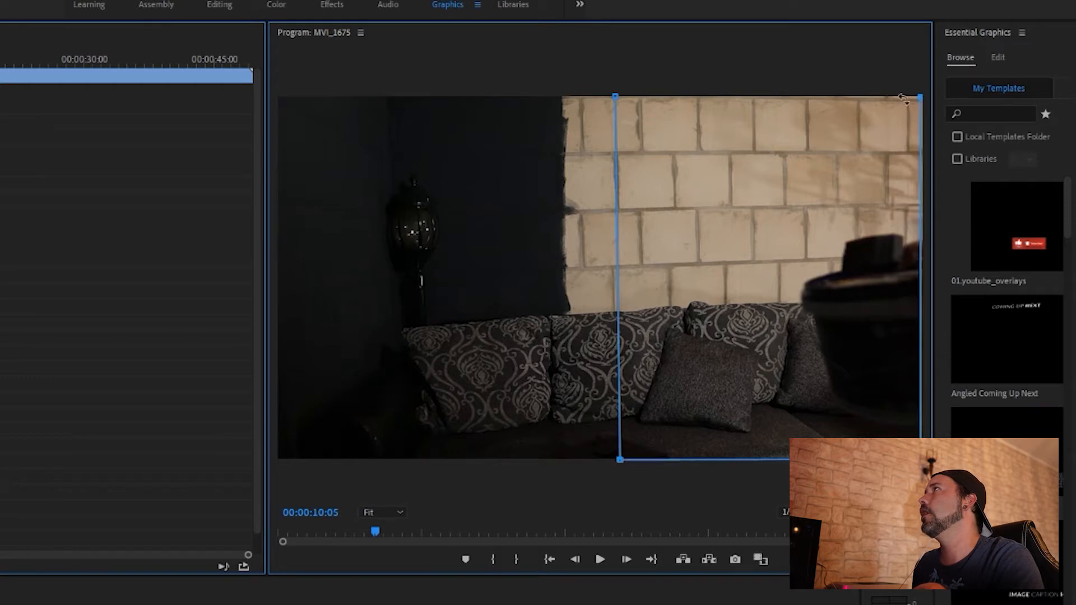
left_click(615, 98)
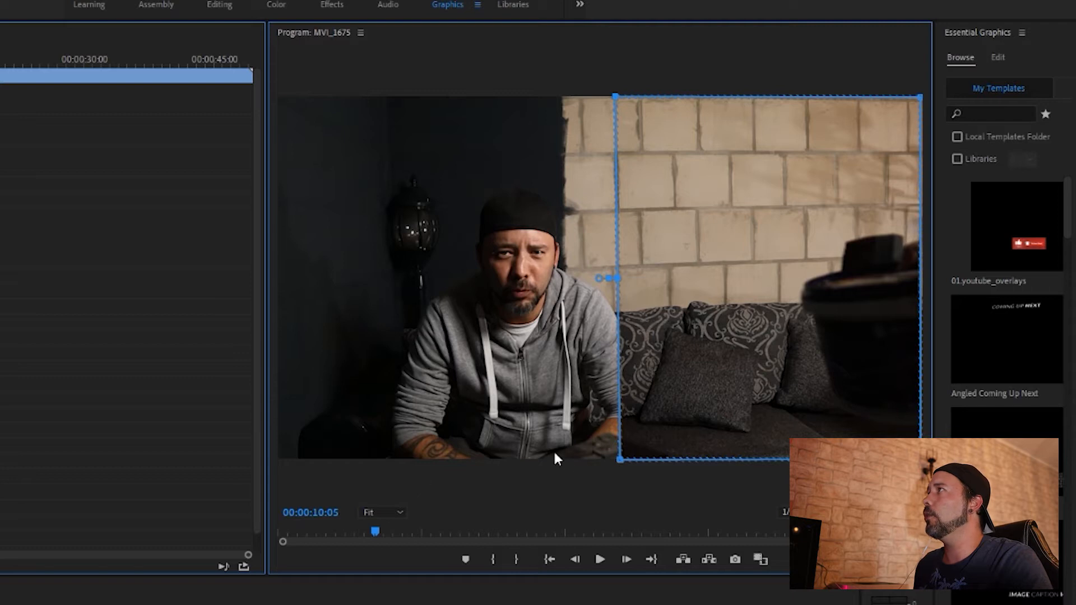
left_click_drag(621, 463, 684, 463)
left_click_drag(616, 97, 643, 102)
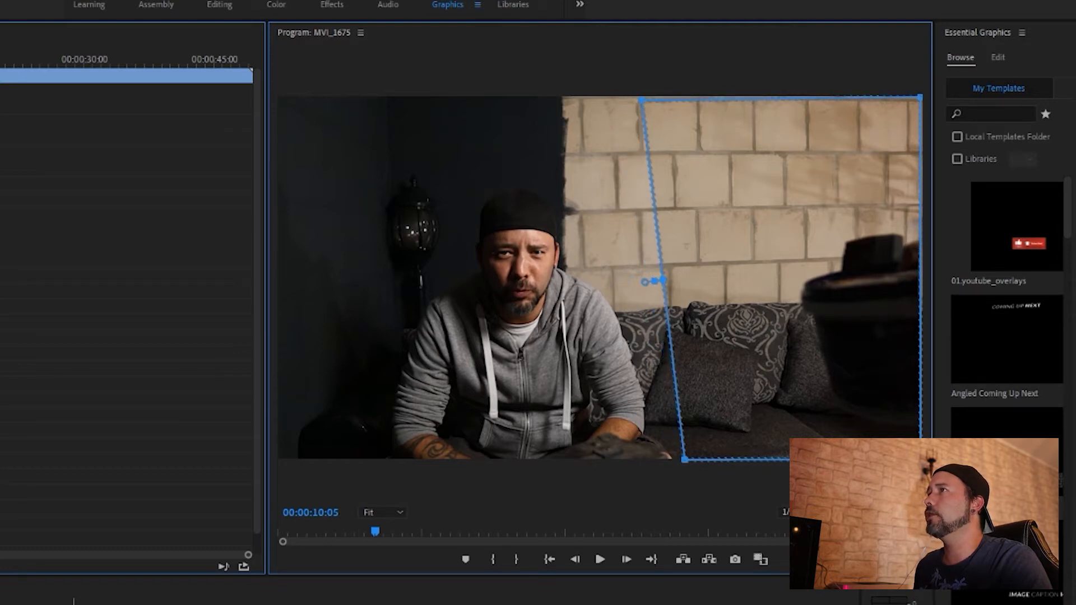
- Play the masked section and go through it frame by frame from 00:00:09:24 to 00:00:11:23, examining the mask edge for shadow and brightness differences
key("space")
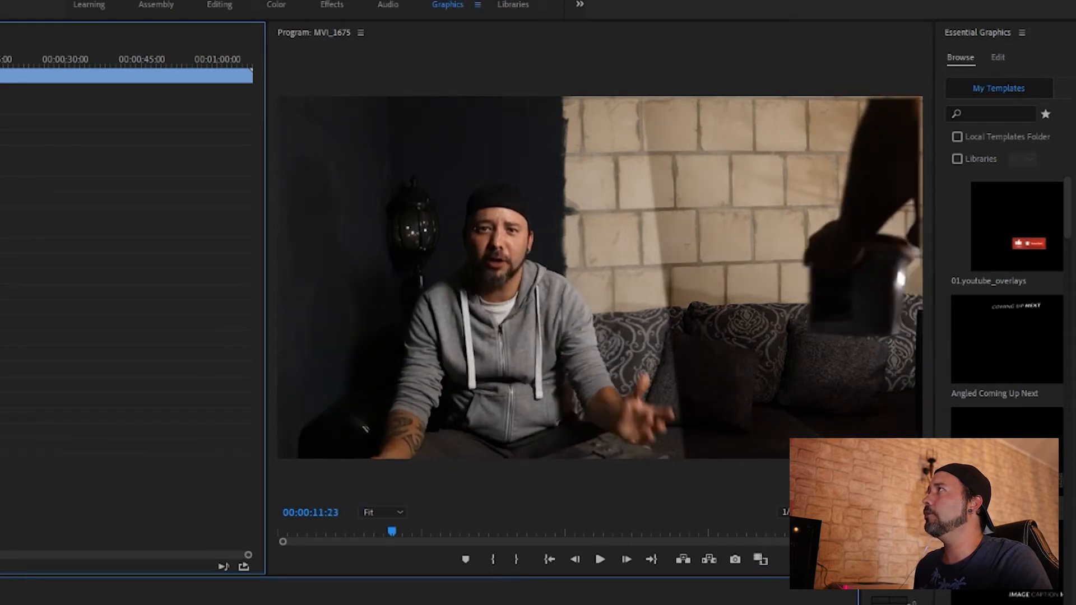
key("Left")
key("Left")
key("Left")
key("Left")
key("Left")
key("Left")
key("Left")
key("Left")
key("Left")
key("Left")
key("Left")
key("Left")
key("Left")
key("Left")
key("Left")
key("Left")
key("Left")
key("Left")
key("Left")
key("Left")
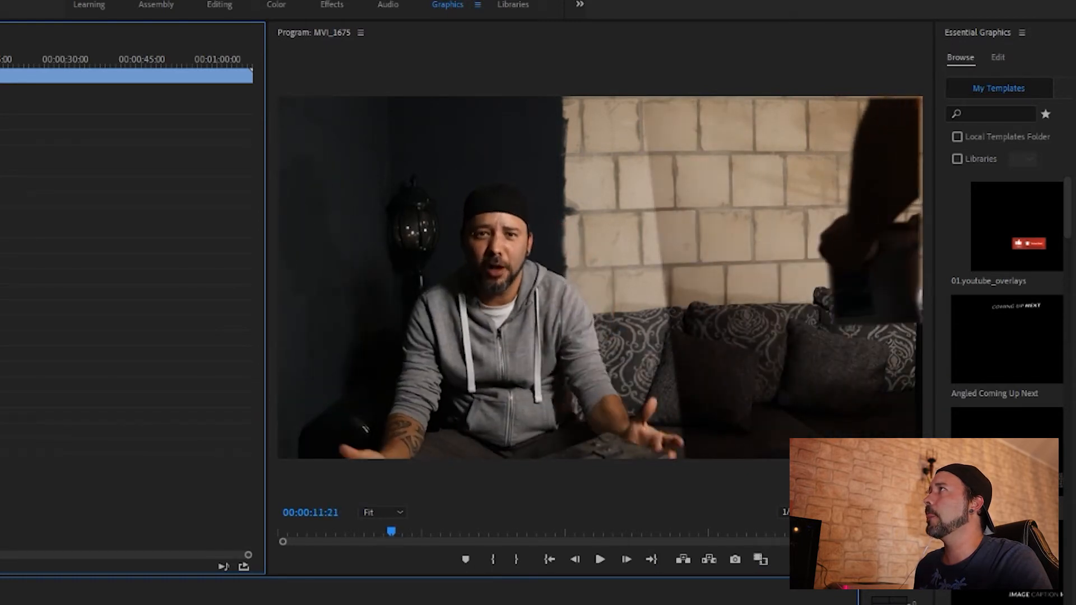
key("Left")
key("Left")
key("Left")
key("Left")
key("Left")
key("Left")
key("Left")
key("Left")
key("Left")
key("Left")
key("Left")
key("Left")
key("Left")
key("Left")
key("Left")
key("Left")
key("Left")
key("Left")
key("Left")
key("Left")
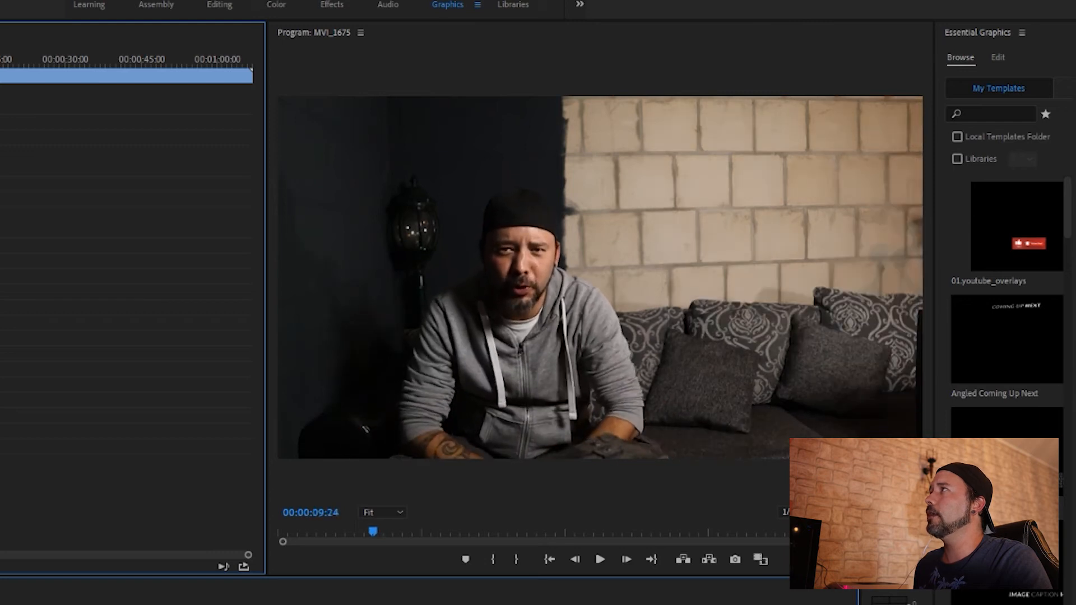
key("Right")
key("Right")
key("Right")
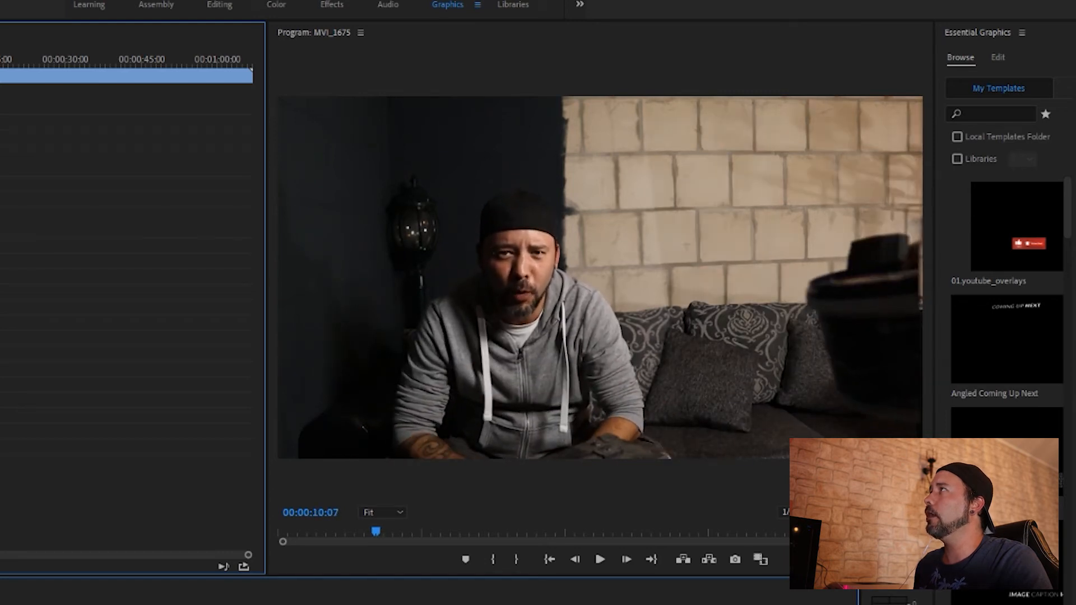
key("Right")
key("Right")
key("Right")
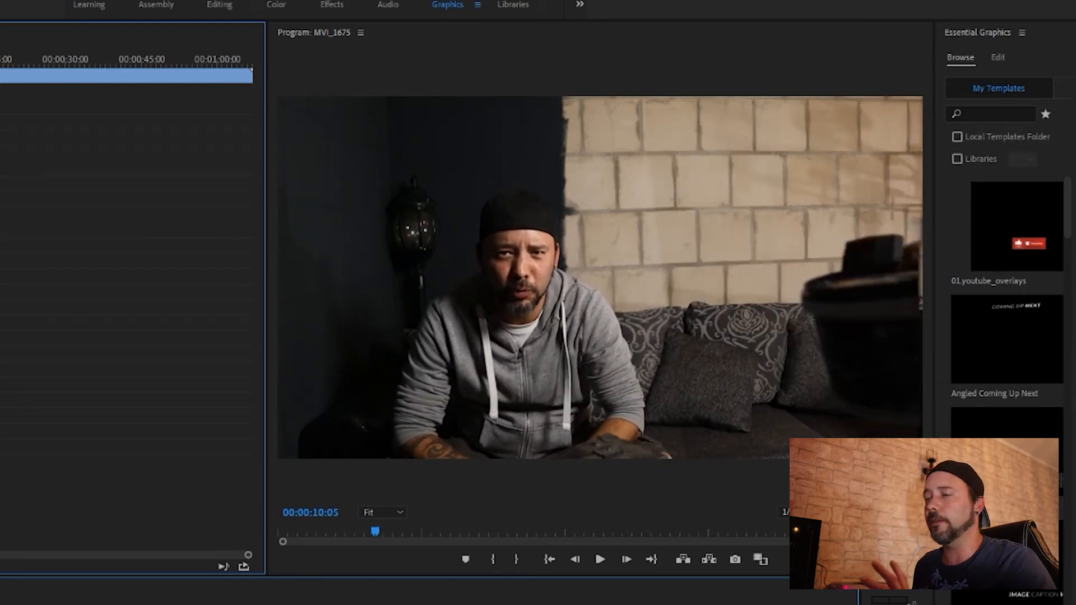
key("Right")
key("Right")
key("Right")
key("Right")
key("Right")
key("Right")
key("Right")
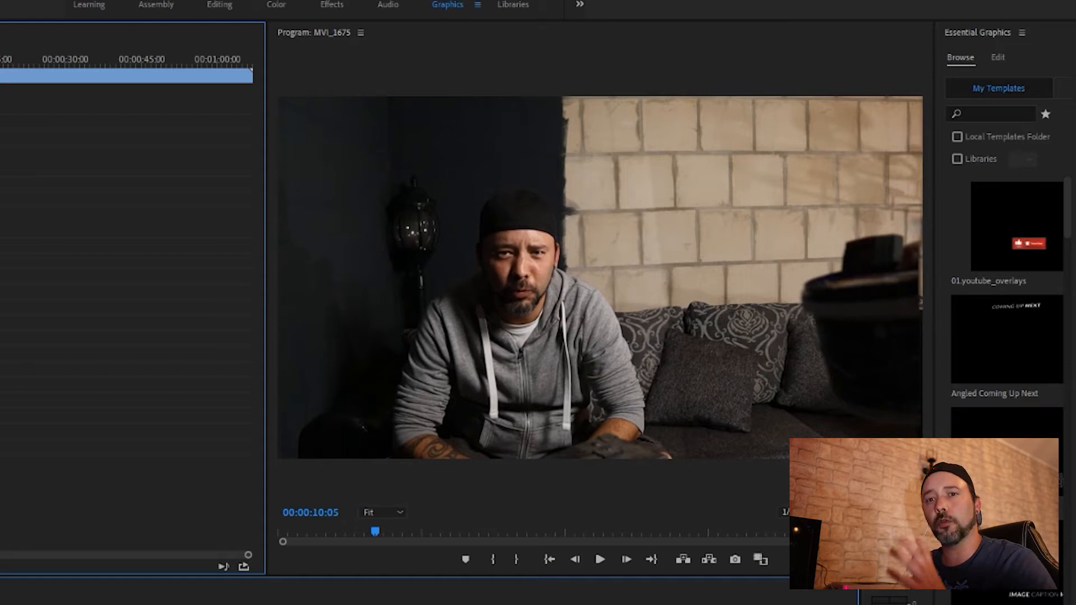
key("Right")
key("Right")
key("Right")
key("Right")
key("Right")
key("Right")
key("Right")
key("Right")
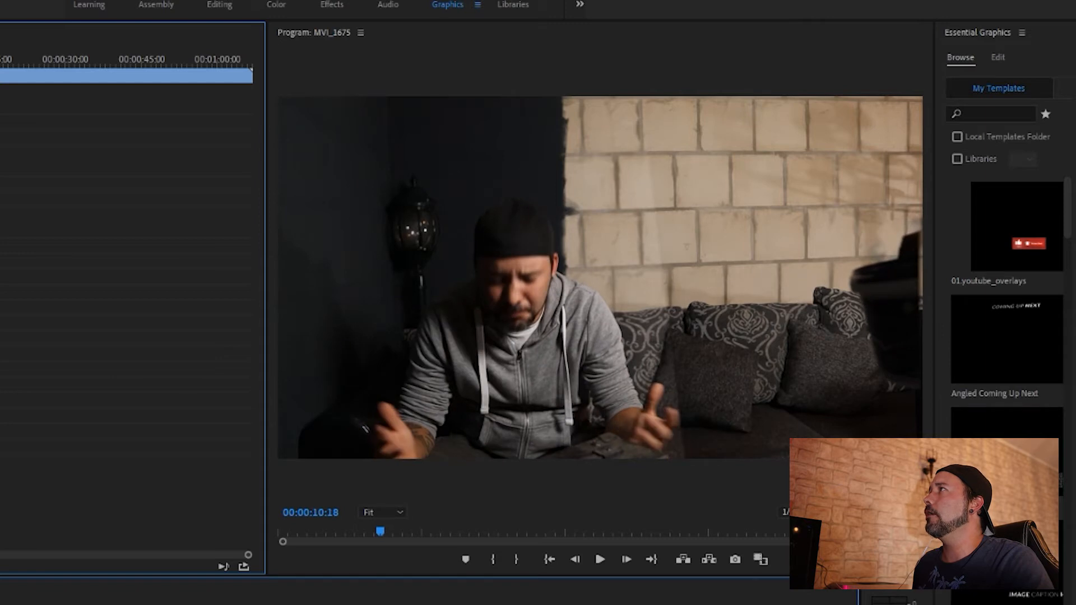
key("Left")
key("Left")
key("Left")
left_click(626, 559)
left_click(625, 559)
left_click(625, 559)
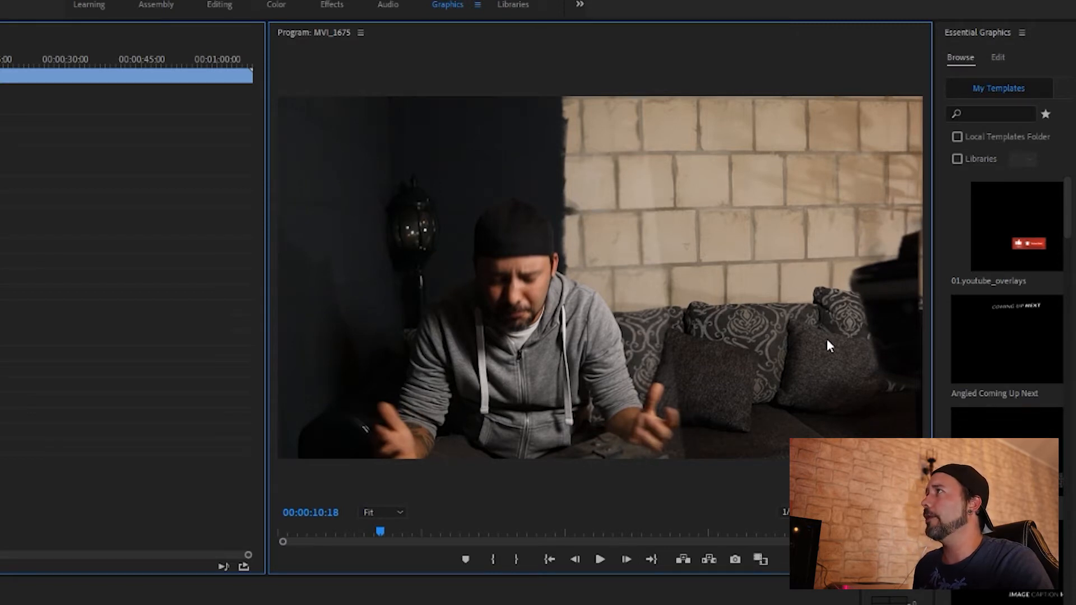
- At 00:00:10:17, reselect the upper clip's opacity mask and move its lower-left point right, away from the seated man's hand
left_click(575, 559)
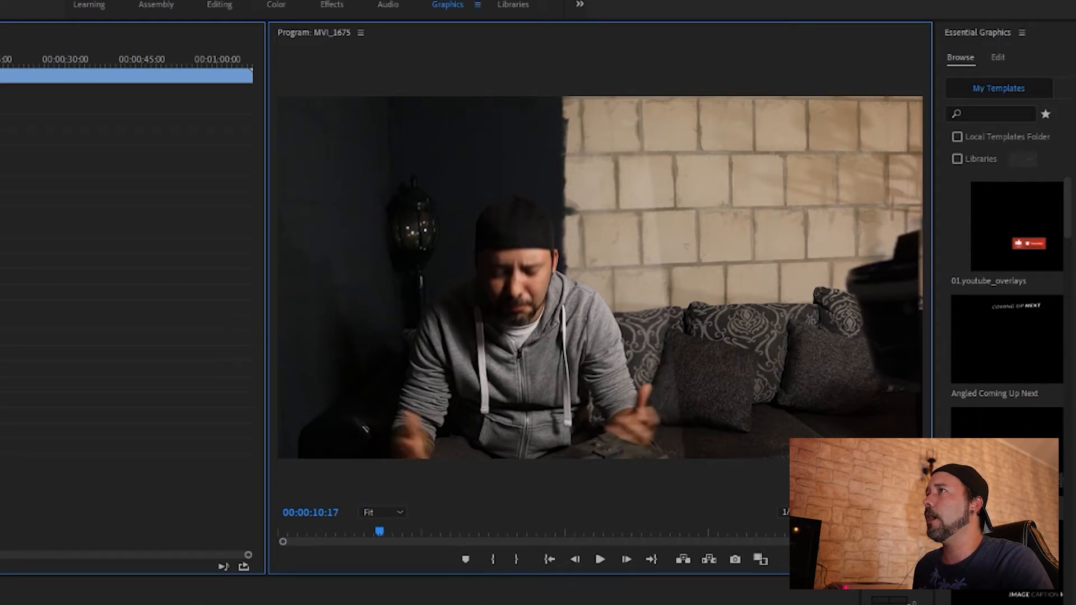
left_click(170, 602)
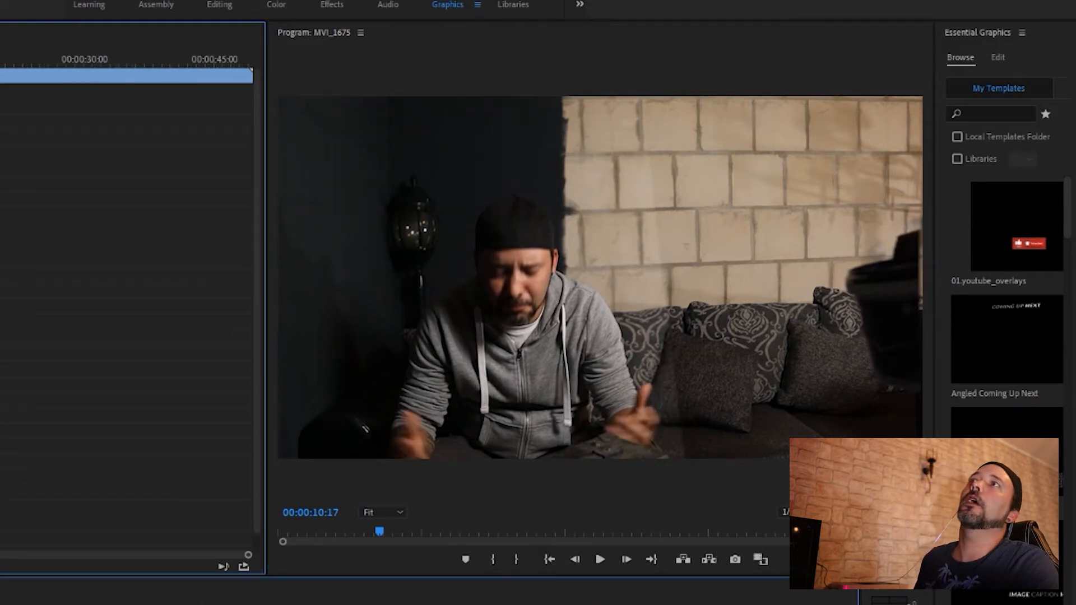
left_click(1, 241)
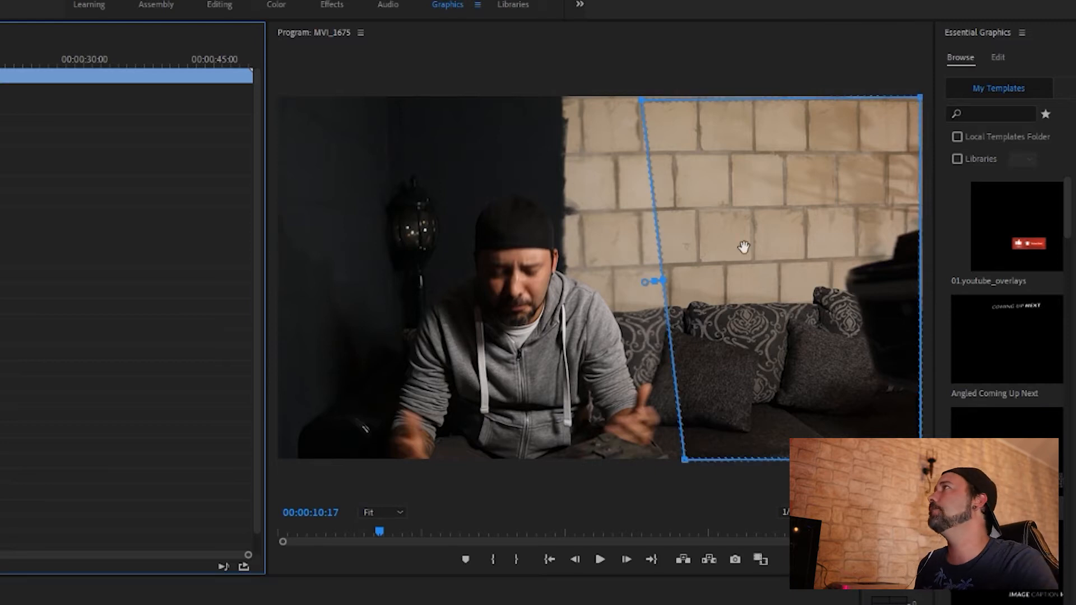
left_click_drag(682, 460, 719, 461)
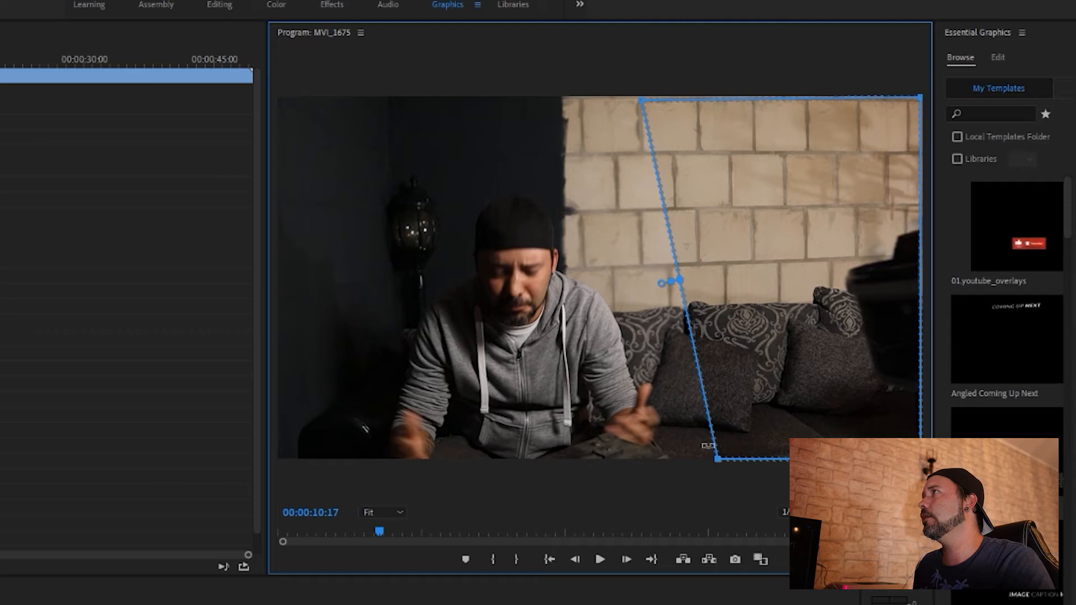
- Advance to 00:00:10:20 and shift the mask's lower-left point further right, past the seated man's outstretched hand
left_click(626, 560)
left_click(625, 559)
left_click(626, 559)
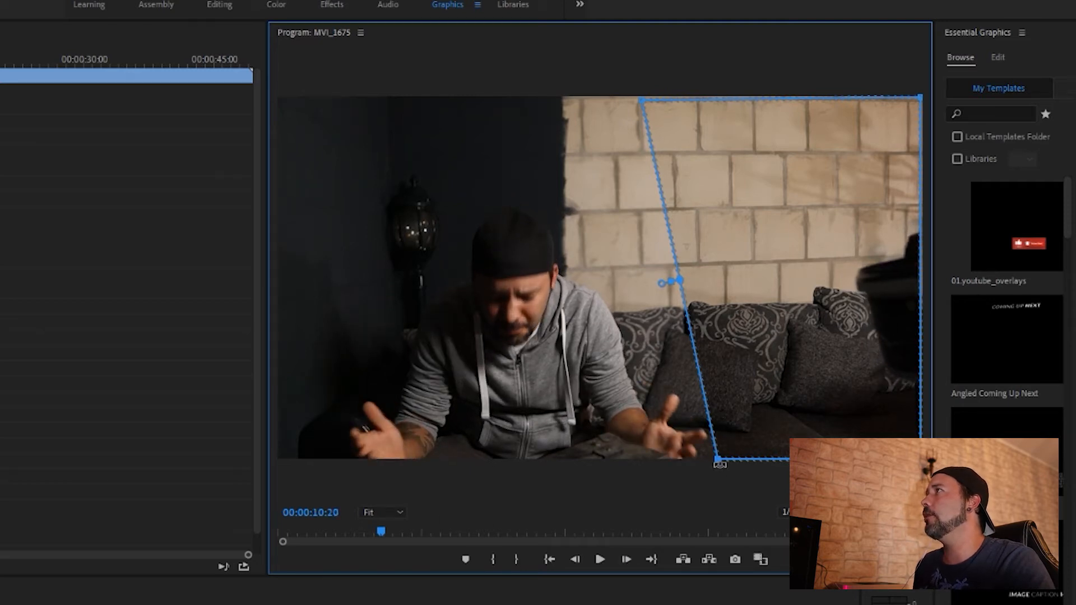
left_click_drag(719, 459, 742, 457)
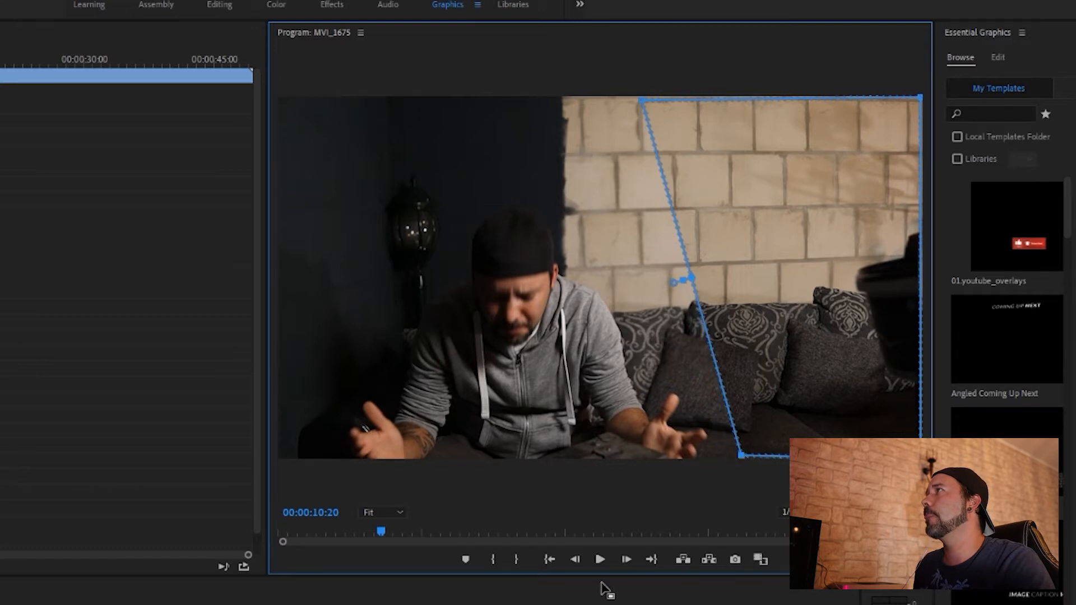
- Go through the frames from 00:00:10:20 to 00:00:11:18, checking the slanted mask edge against the seated man's hands
left_click(626, 562)
left_click(626, 562)
left_click(625, 562)
left_click(625, 562)
left_click(625, 562)
left_click(625, 561)
left_click(625, 562)
left_click(625, 562)
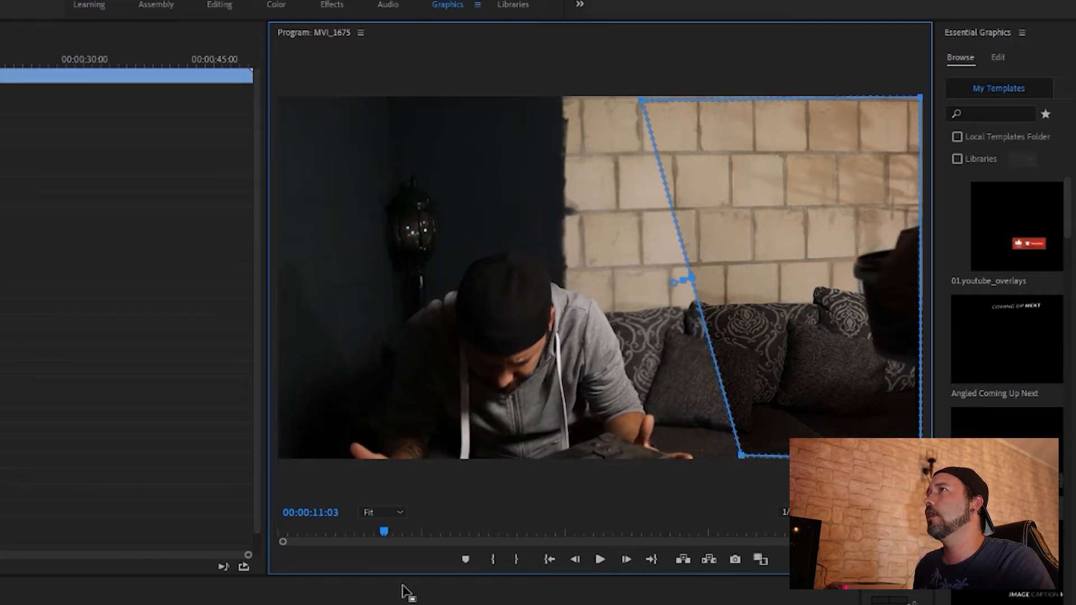
mouse_move(77, 603)
left_mouse_down()
mouse_move(49, 603)
mouse_move(93, 603)
left_mouse_up()
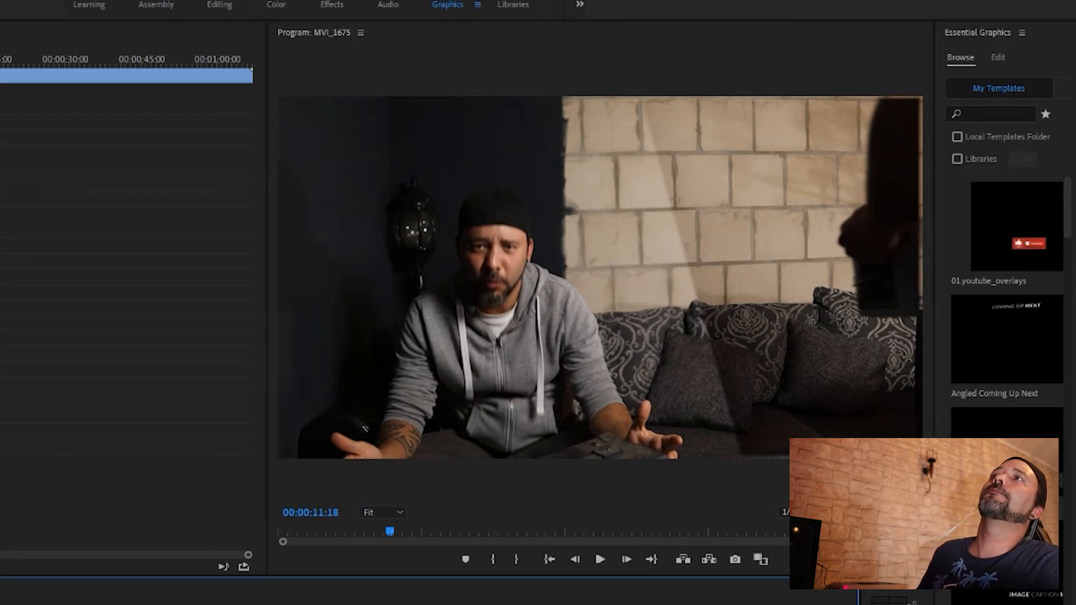
- Reselect the upper clip's opacity mask at 00:00:11:18 and extend its two right-hand corners just beyond the frame edge
left_click(147, 603)
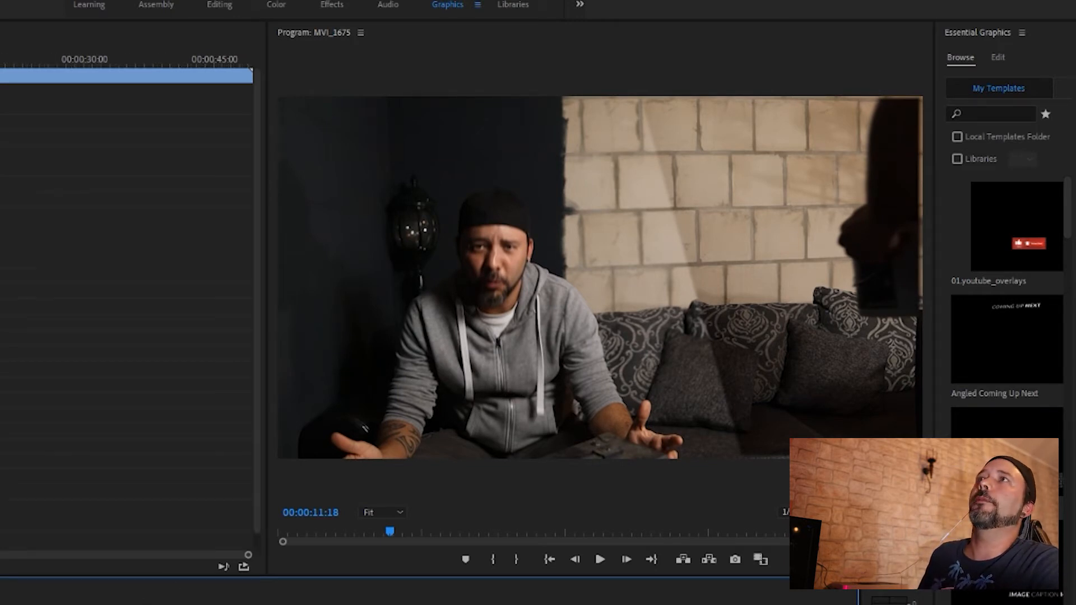
left_click(1, 252)
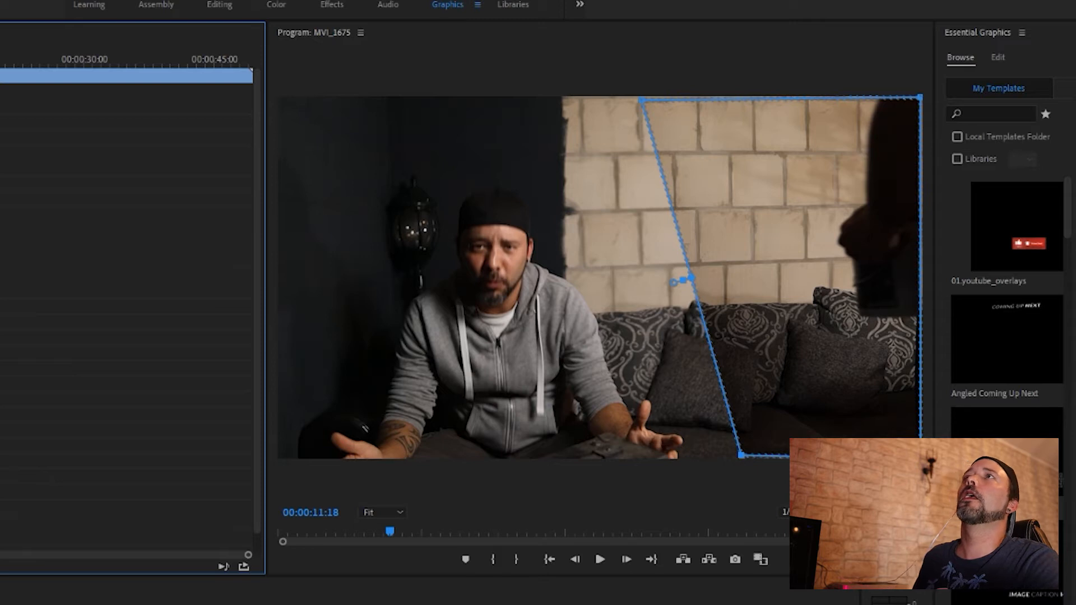
left_click_drag(2, 284, 0, 284)
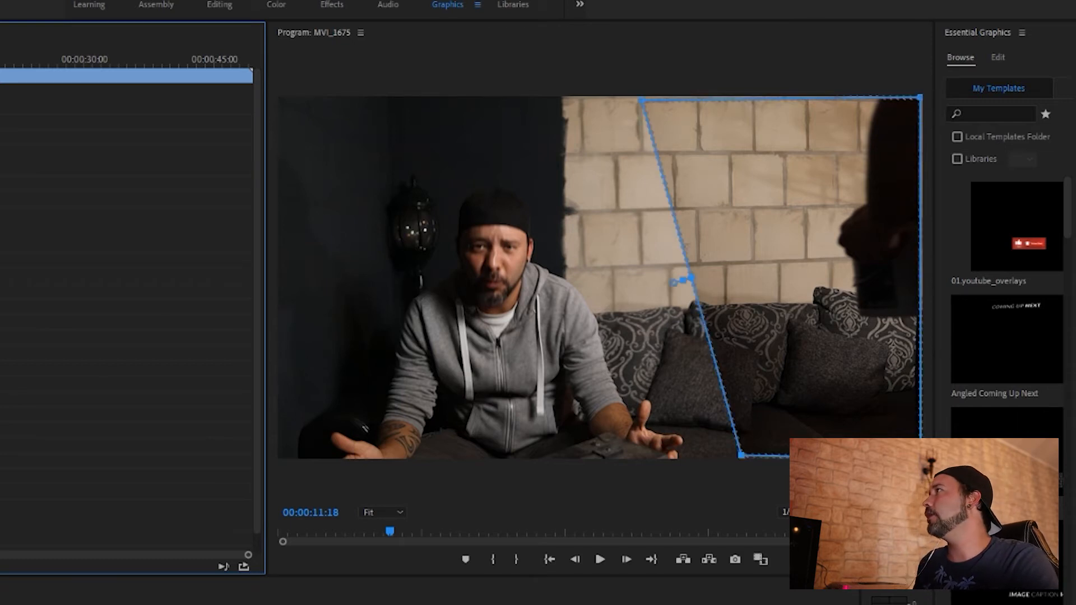
left_click_drag(920, 456, 923, 457)
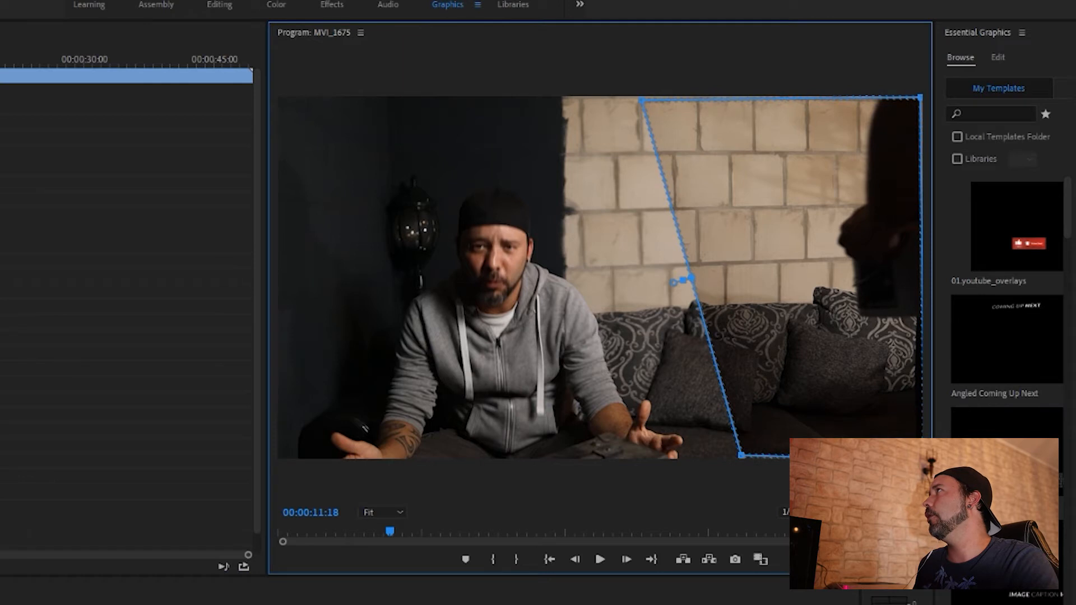
left_click_drag(922, 101, 923, 96)
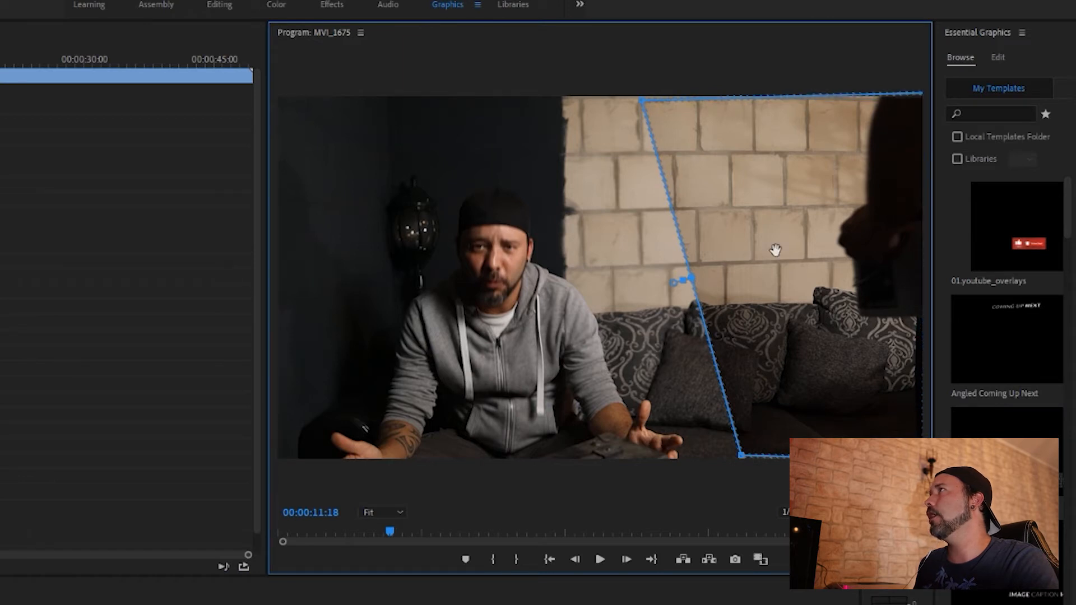
- Advance frame by frame to 00:00:12:07 and move the mask's lower-left point left to make room for the man carrying the bucket
left_click(626, 559)
left_click(626, 559)
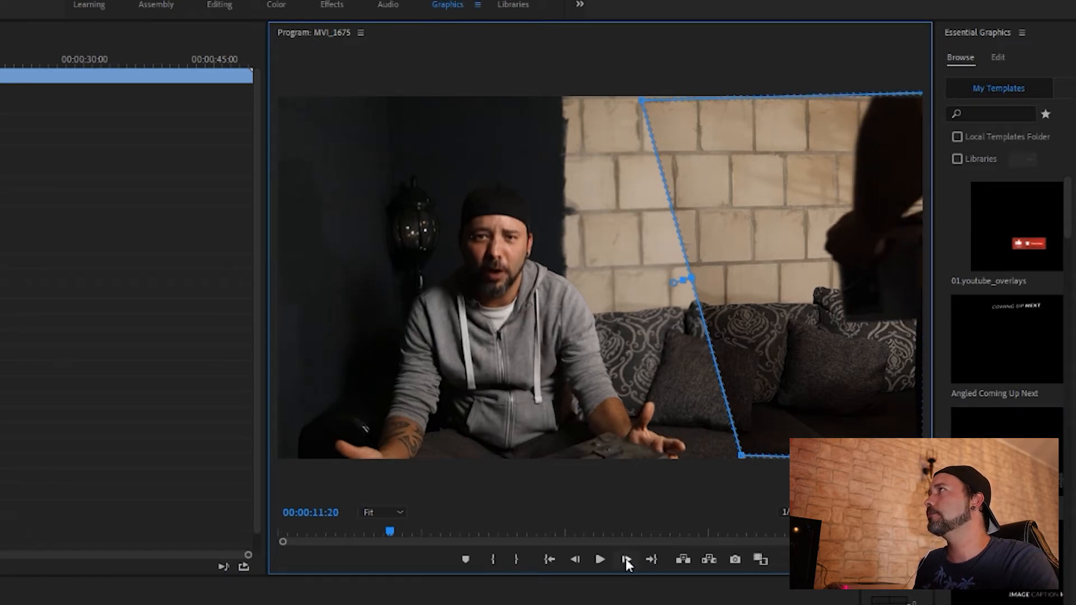
left_click(626, 559)
left_click(625, 559)
left_click(626, 559)
left_click(625, 560)
left_click(626, 559)
left_click(626, 559)
left_click(626, 559)
left_click(626, 559)
left_click(625, 559)
left_click(626, 559)
left_click(626, 559)
left_click(626, 559)
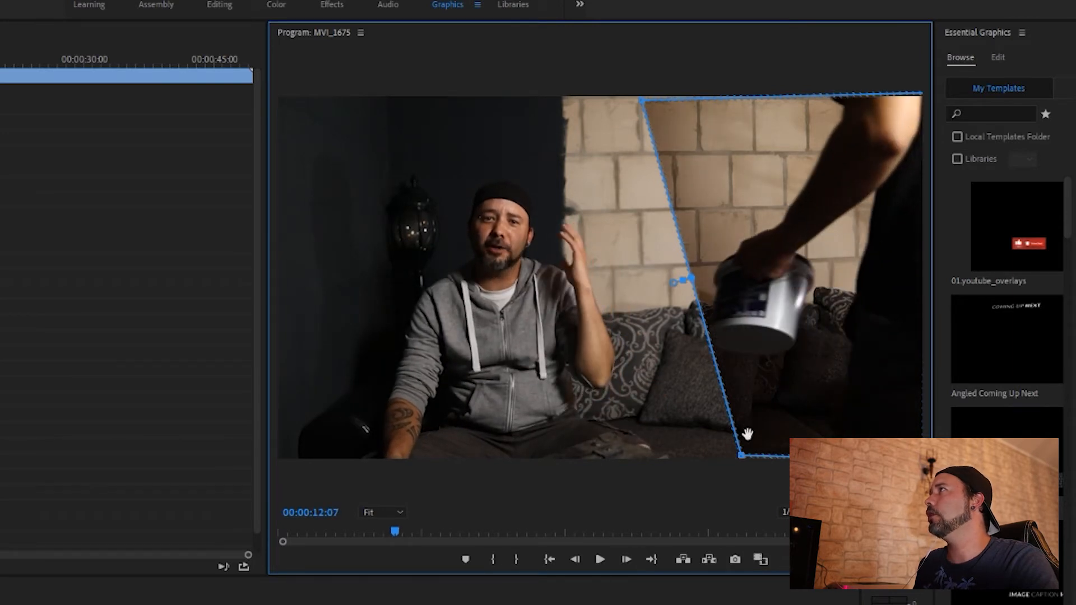
left_click_drag(740, 457, 712, 461)
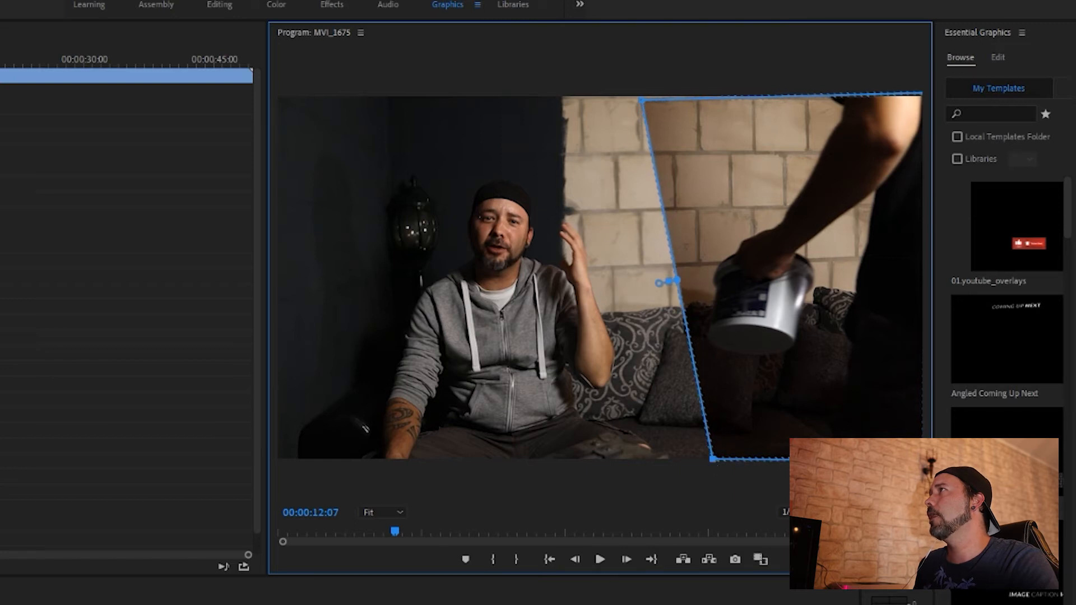
- Advance to 00:00:12:12 and move the mask's lower-left point further left so the mask takes in the whole bucket
left_click(626, 559)
left_click(626, 559)
left_click(625, 559)
left_click(626, 559)
left_click(625, 559)
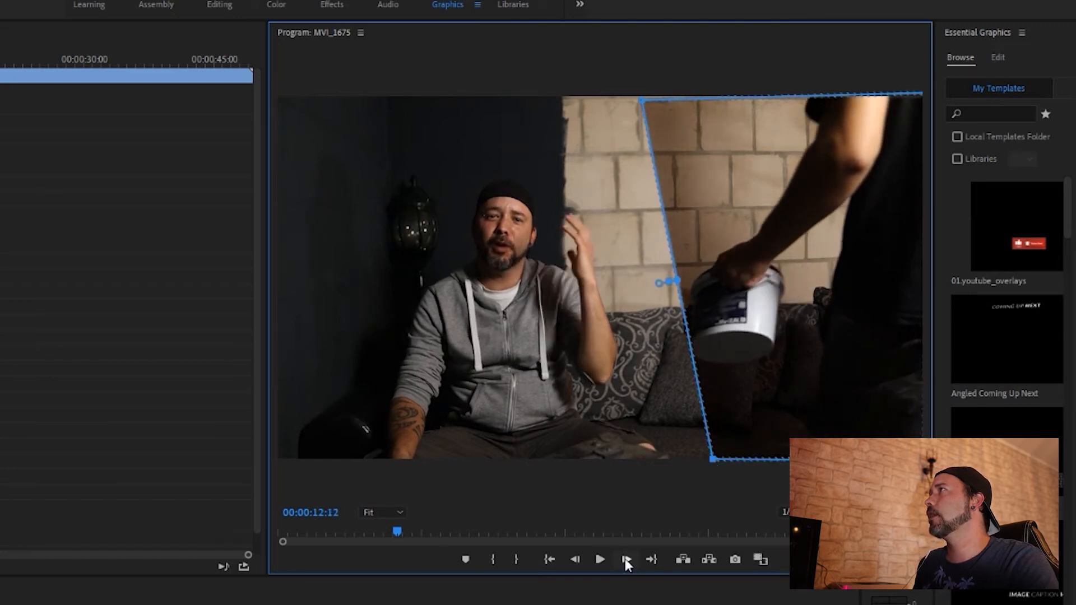
left_click_drag(714, 462, 690, 462)
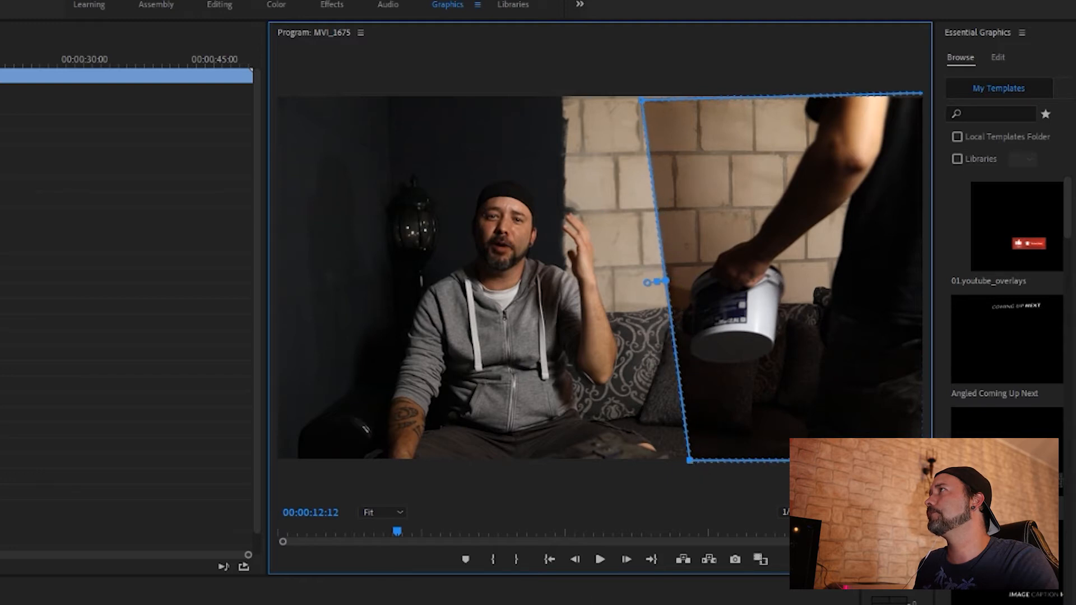
- Advance to 00:00:12:15 and nudge the mask's lower-left point slightly further left, keeping the bucket inside the mask
left_click(626, 559)
left_click(626, 559)
left_click(626, 559)
left_click_drag(691, 465, 679, 464)
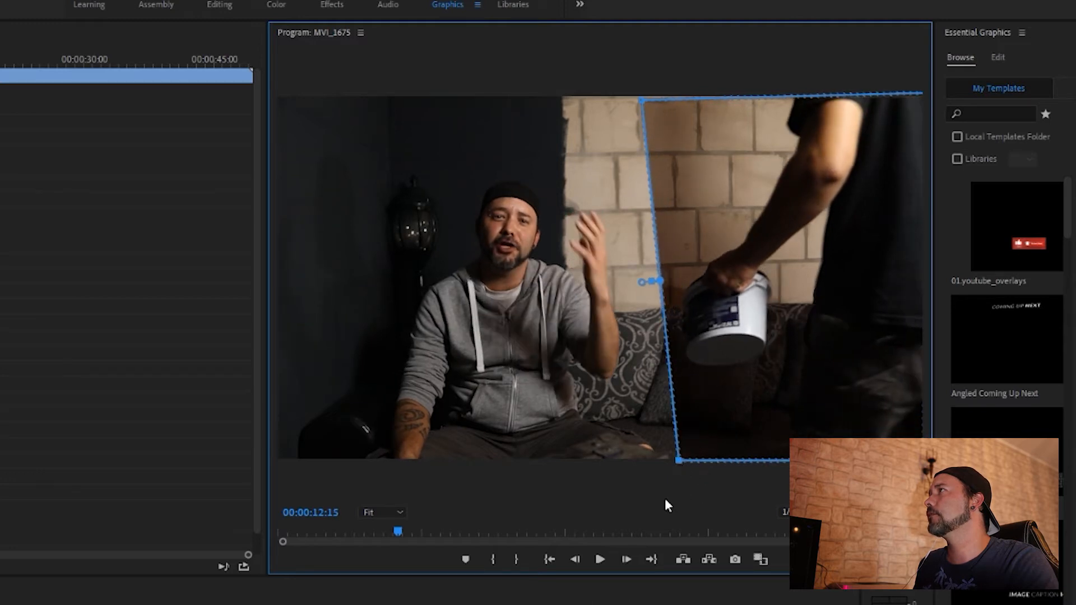
- Step frame by frame from 00:00:12:15 to 00:00:13:22, examining how the mask edge meets the bucket and the seated man's hand
left_click(625, 559)
left_click(626, 559)
left_click(626, 559)
left_click(626, 559)
left_click(626, 559)
left_click(626, 559)
left_click(626, 559)
left_click(626, 559)
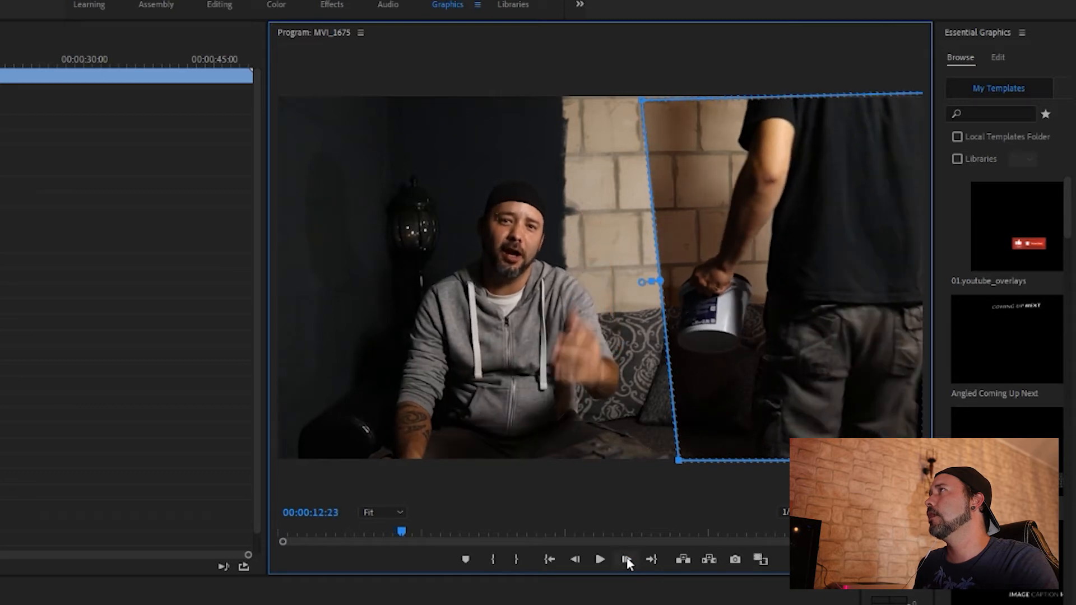
left_click(626, 559)
left_click(626, 559)
left_click(626, 559)
left_click(626, 559)
left_click(626, 560)
left_click(626, 559)
left_click(625, 559)
left_click(626, 559)
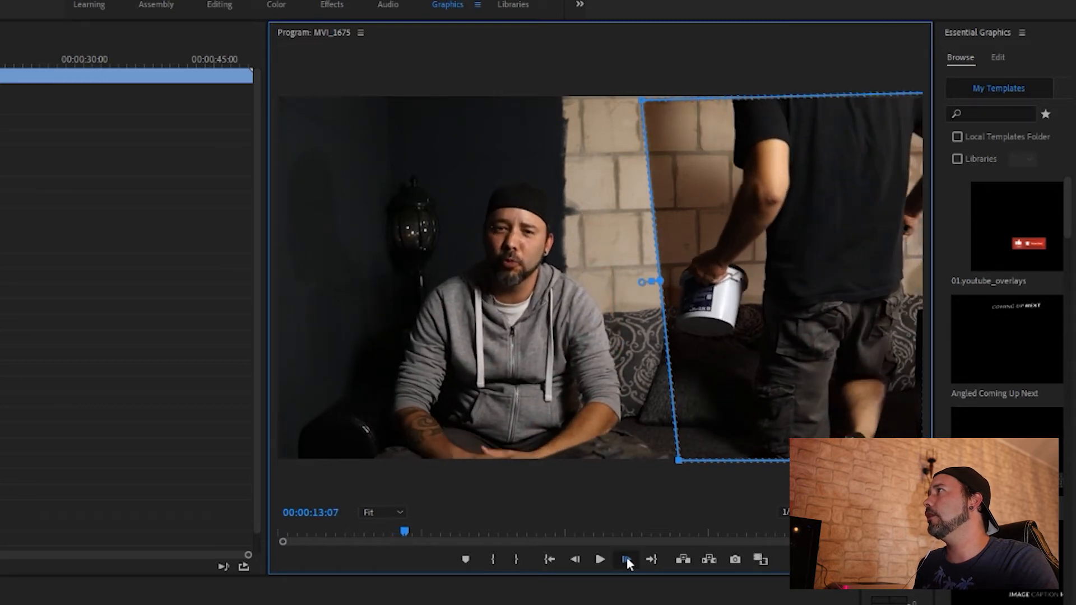
left_click(626, 559)
left_click(626, 559)
left_click(626, 559)
left_click(626, 559)
left_click(626, 559)
left_click(626, 560)
left_click(626, 560)
left_click(625, 559)
left_click(626, 559)
left_click(626, 559)
left_click(625, 559)
left_click(625, 560)
left_click(626, 559)
left_click(626, 559)
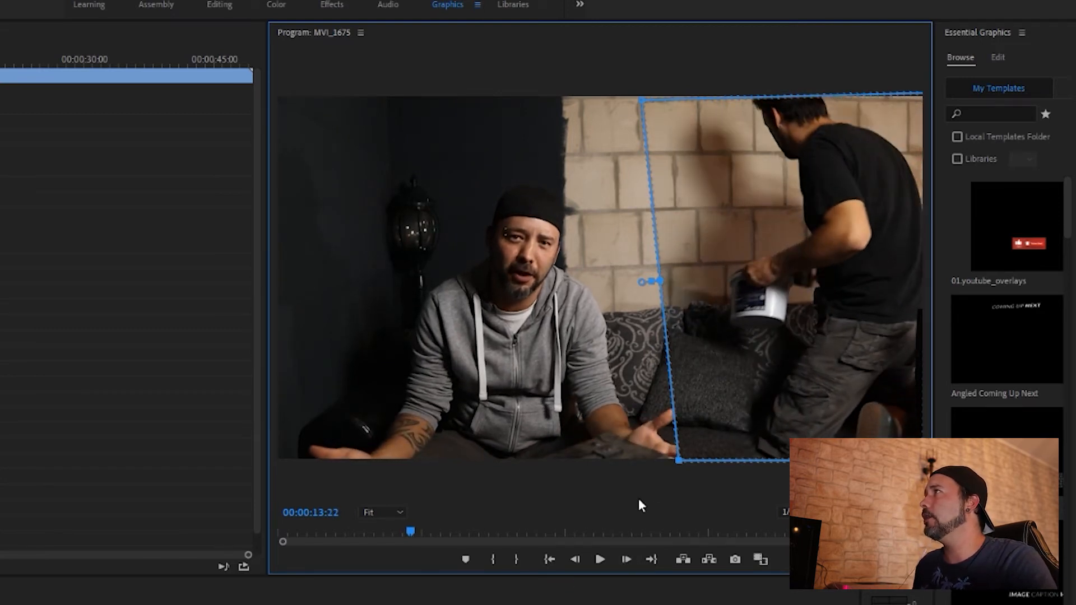
- Return to 00:00:13:19 and move the mask's lower-left point right, away from the seated man's hand
left_click(574, 559)
left_click(575, 559)
left_click(575, 559)
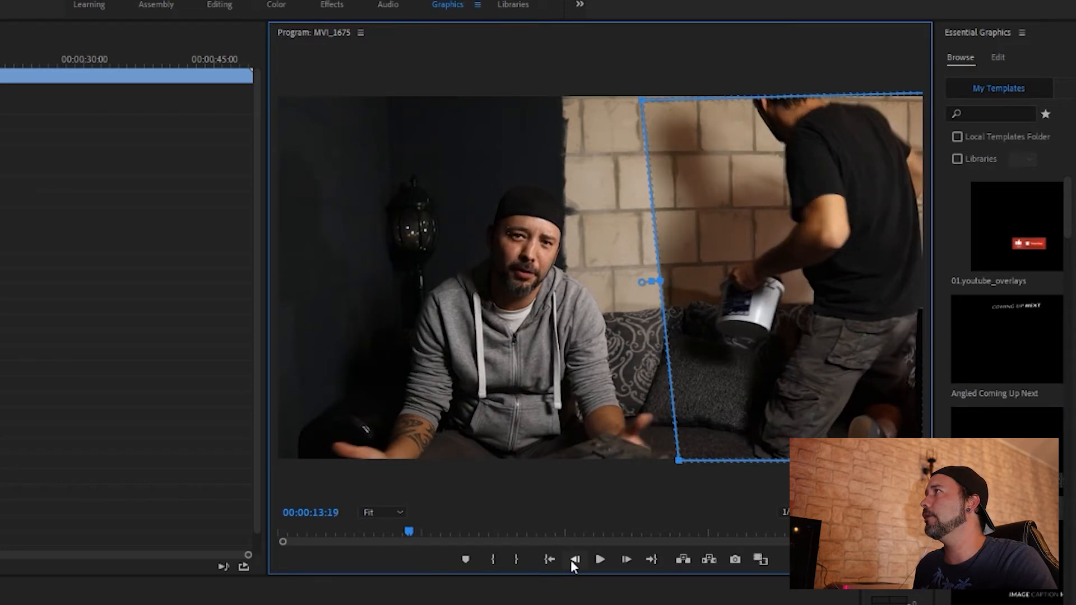
left_click_drag(679, 460, 701, 461)
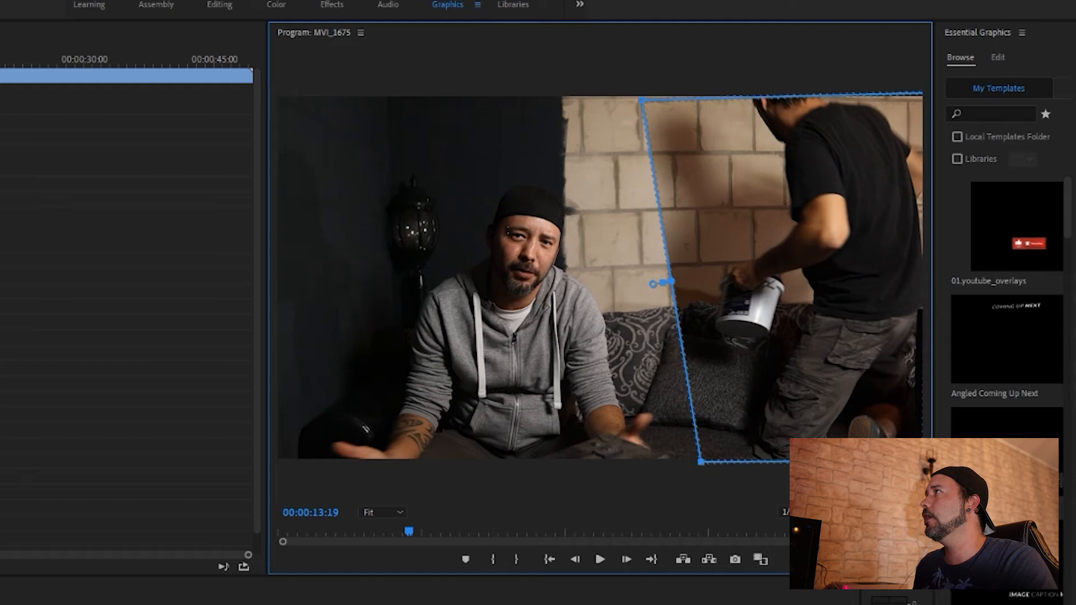
- Advance to 00:00:13:22 and move the mask's lower-left point a little further right, clear of the seated man's open hand
left_click(626, 560)
left_click(626, 559)
left_click(627, 559)
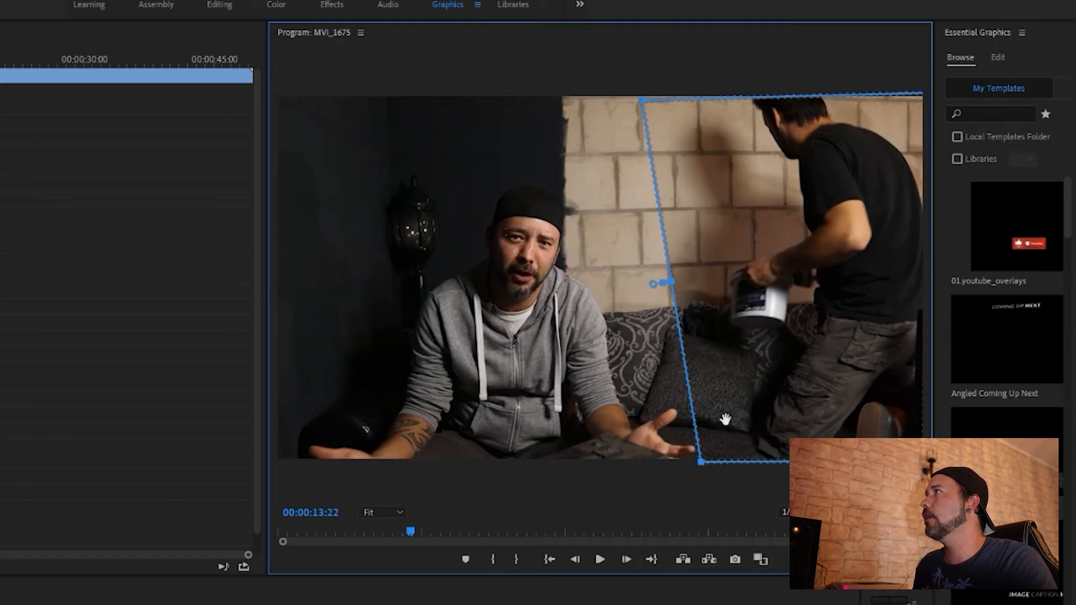
left_click_drag(702, 465, 714, 462)
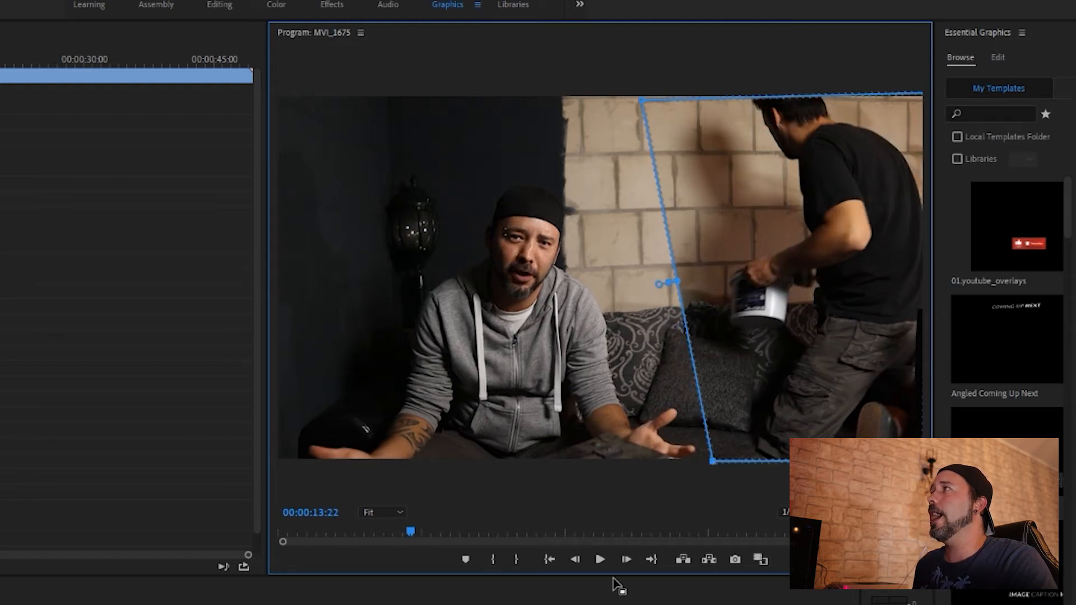
- Step frame by frame from 00:00:13:22 to 00:00:15:03, checking that the mask edge stays clear of both figures
left_click(627, 559)
left_click(627, 560)
left_click(626, 560)
left_click(627, 560)
left_click(626, 560)
left_click(626, 560)
left_click(627, 559)
left_click(627, 559)
left_click(626, 559)
left_click(626, 559)
left_click(627, 560)
left_click(627, 559)
left_click(627, 559)
left_click(626, 560)
left_click(626, 559)
left_click(627, 560)
left_click(626, 561)
left_click(625, 561)
left_click(626, 561)
left_click(625, 561)
left_click(625, 561)
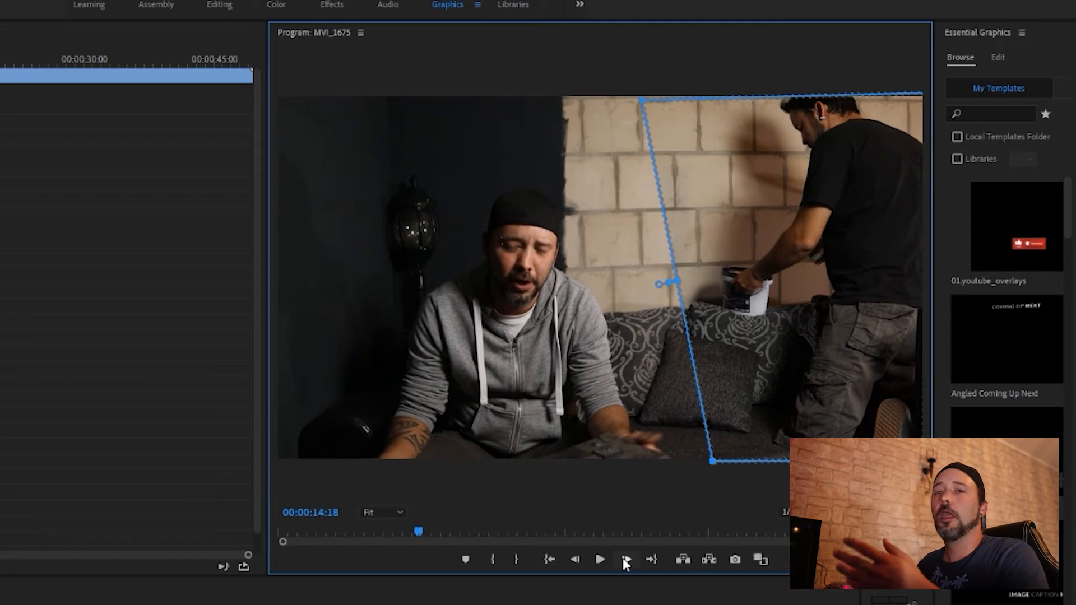
left_click(626, 560)
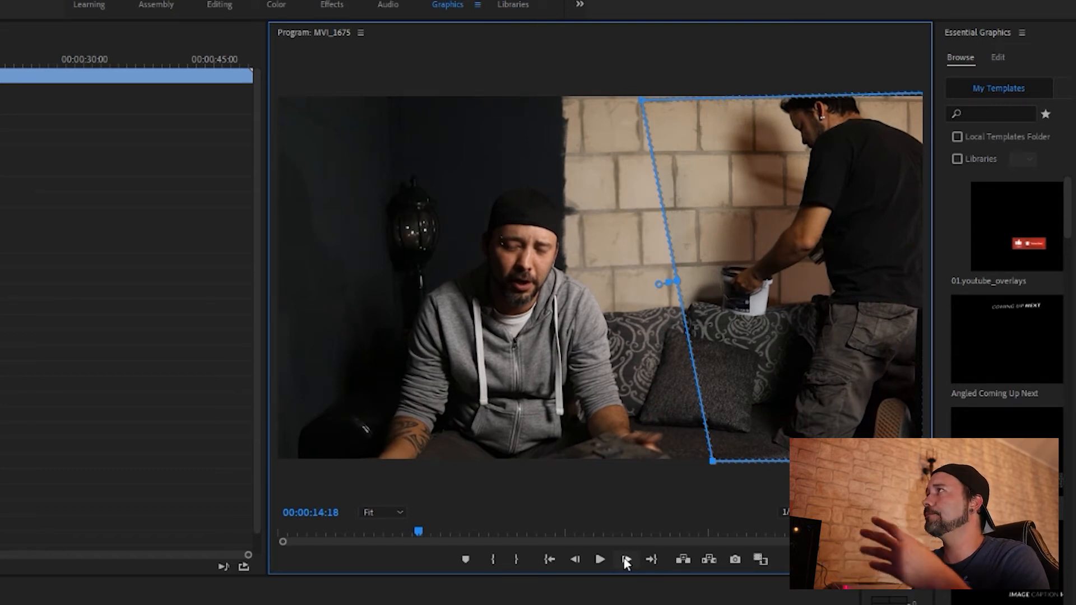
left_click(626, 560)
left_click(626, 559)
left_click(627, 558)
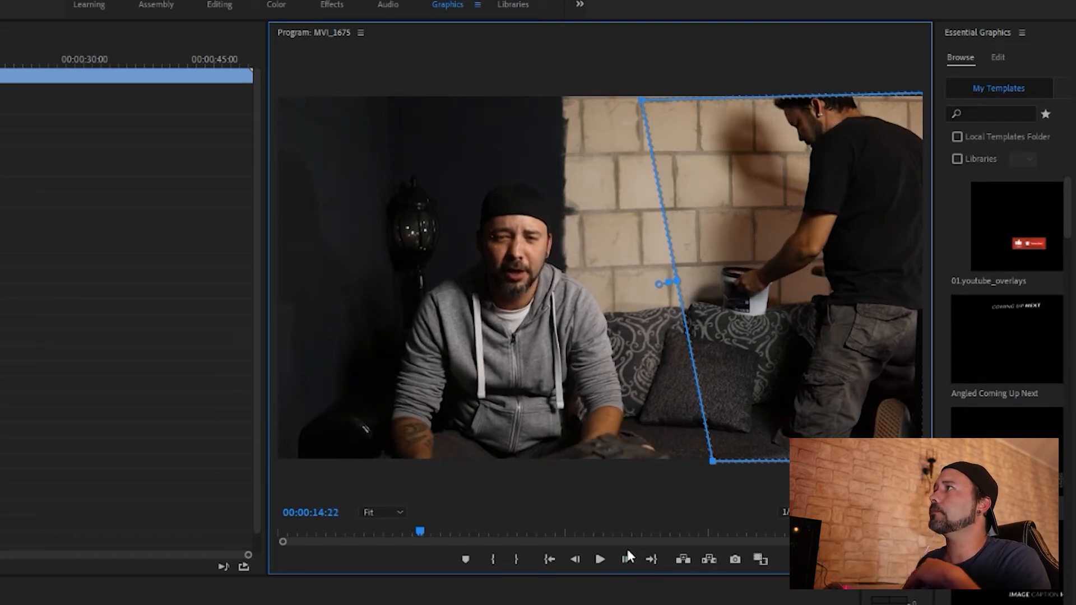
left_click(628, 560)
left_click(629, 560)
left_click(628, 560)
left_click(629, 560)
left_click(628, 560)
left_click(628, 559)
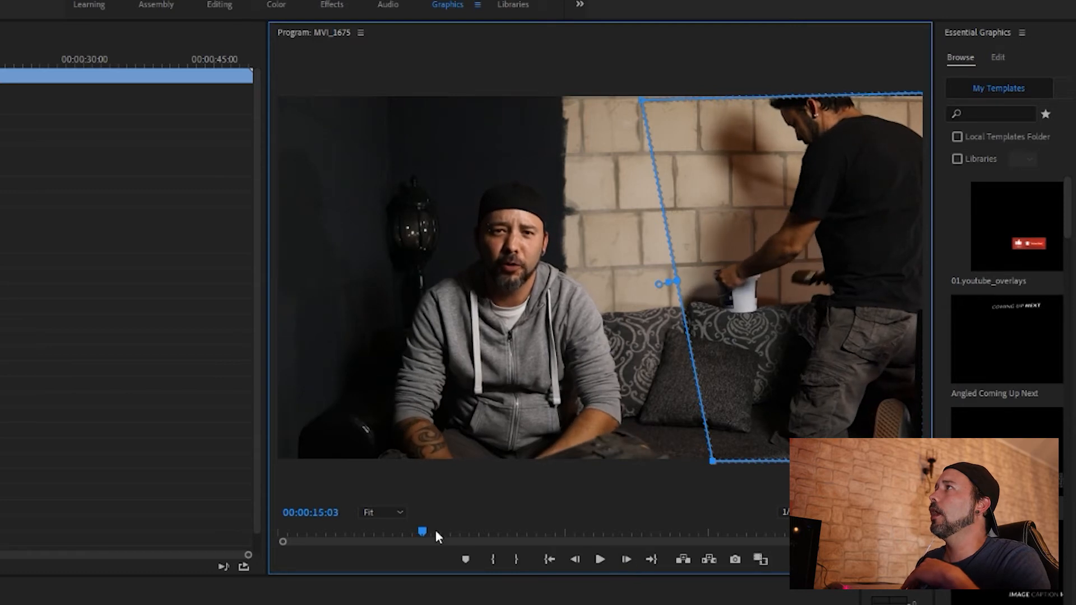
- At 00:00:15:00, raise the mask's upper-left corner to the frame edge, add a point at sofa-back height, and shift both left
mouse_move(424, 529)
left_mouse_down()
mouse_move(439, 528)
mouse_move(421, 525)
left_mouse_up()
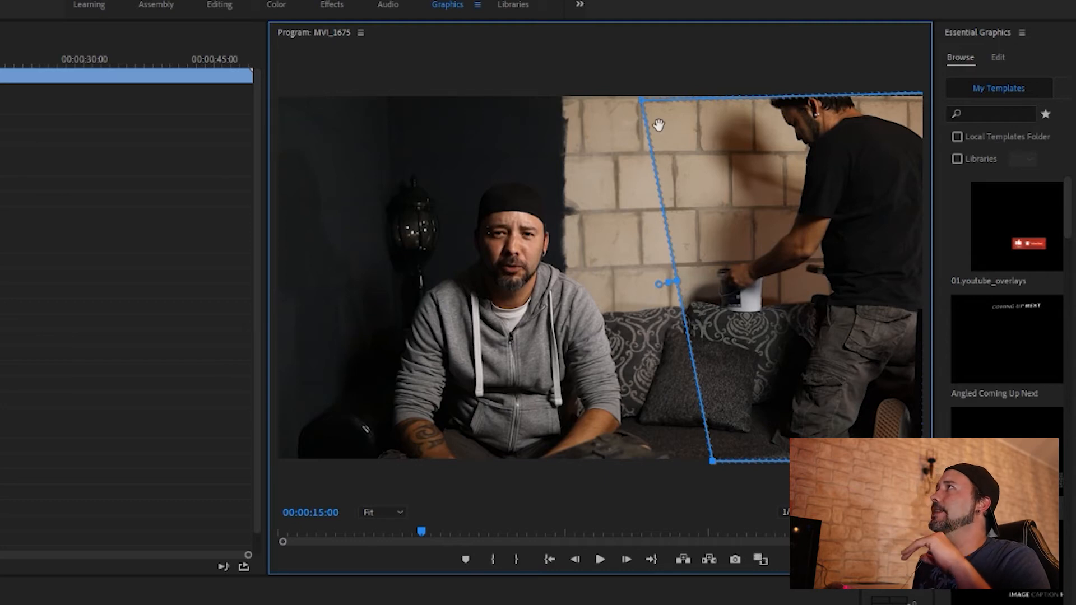
left_click_drag(642, 103, 639, 97)
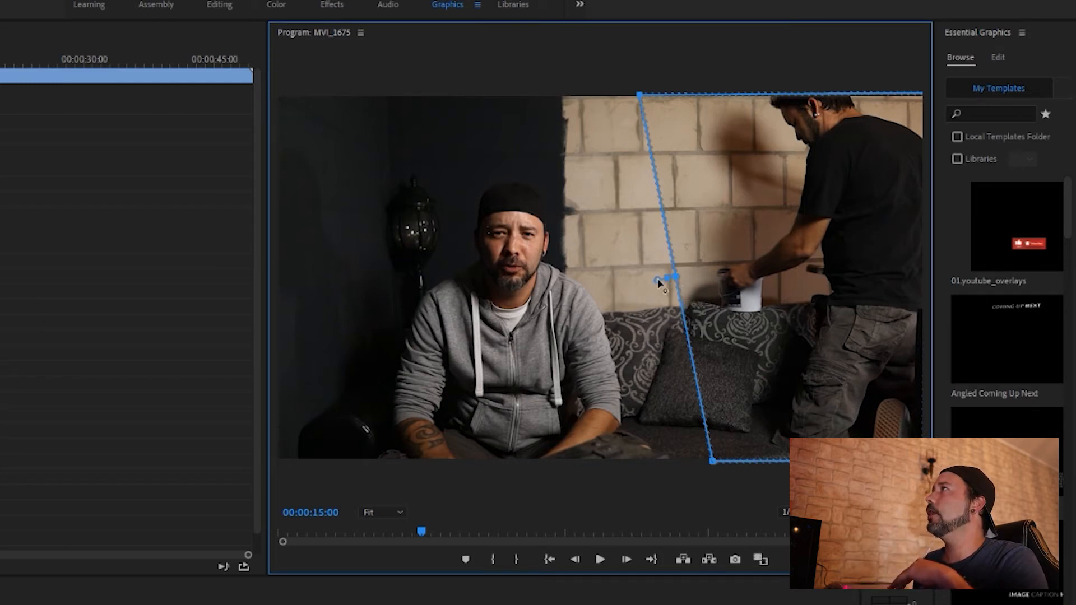
left_click(681, 302)
left_click_drag(680, 306, 632, 311)
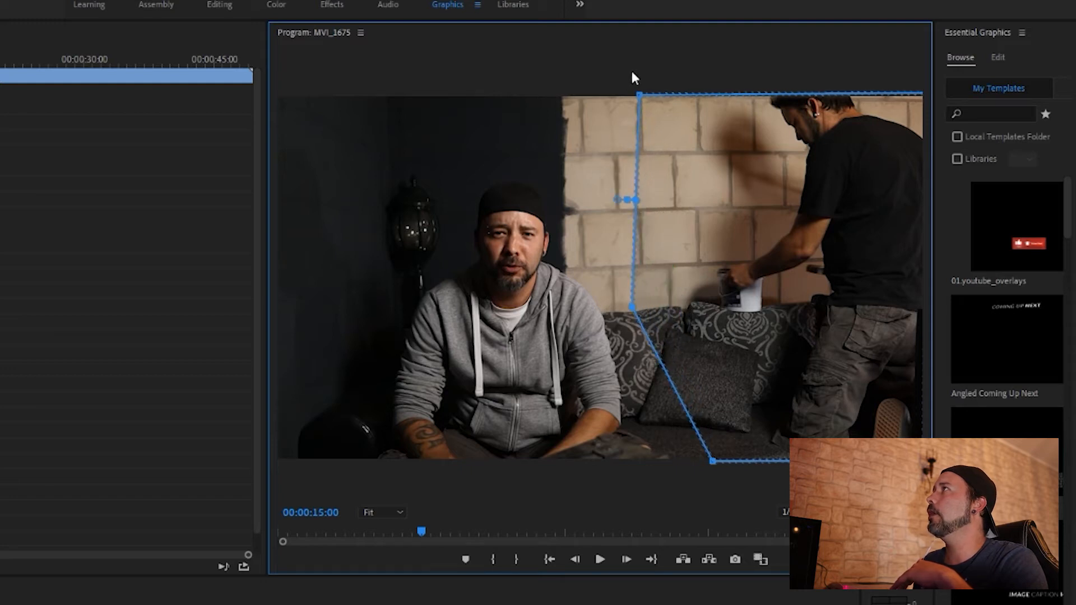
left_click_drag(639, 96, 596, 98)
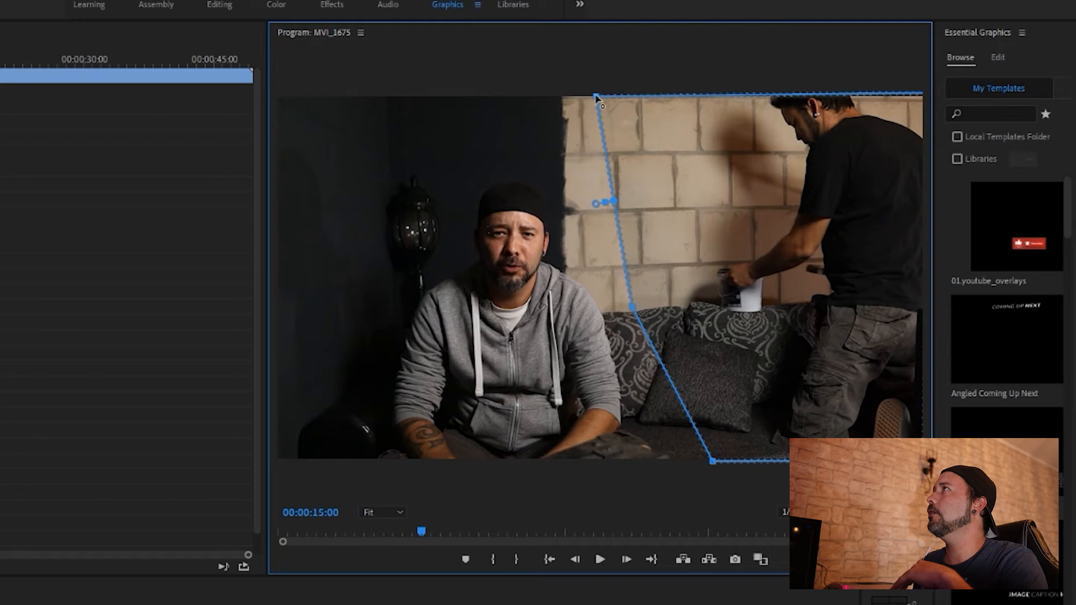
- Step forward and scrub on to 00:00:20:02, checking the reshaped mask edge between the two figures
left_click(626, 561)
left_click(627, 561)
left_click(626, 561)
left_click(626, 561)
left_click_drag(425, 529, 472, 524)
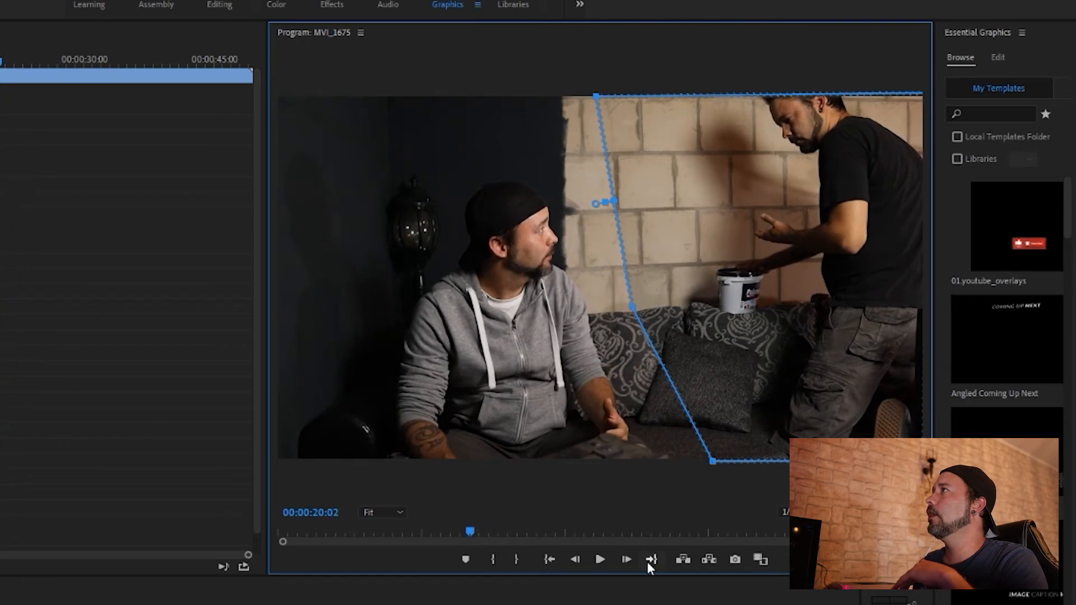
- Advance from 00:00:20:02 to about 00:00:20:10 and move the mask's sofa-back point right, clear of the seated man's rising hand
left_click(627, 559)
left_click(628, 559)
left_click(627, 559)
left_click(627, 559)
left_click(627, 559)
left_click(628, 559)
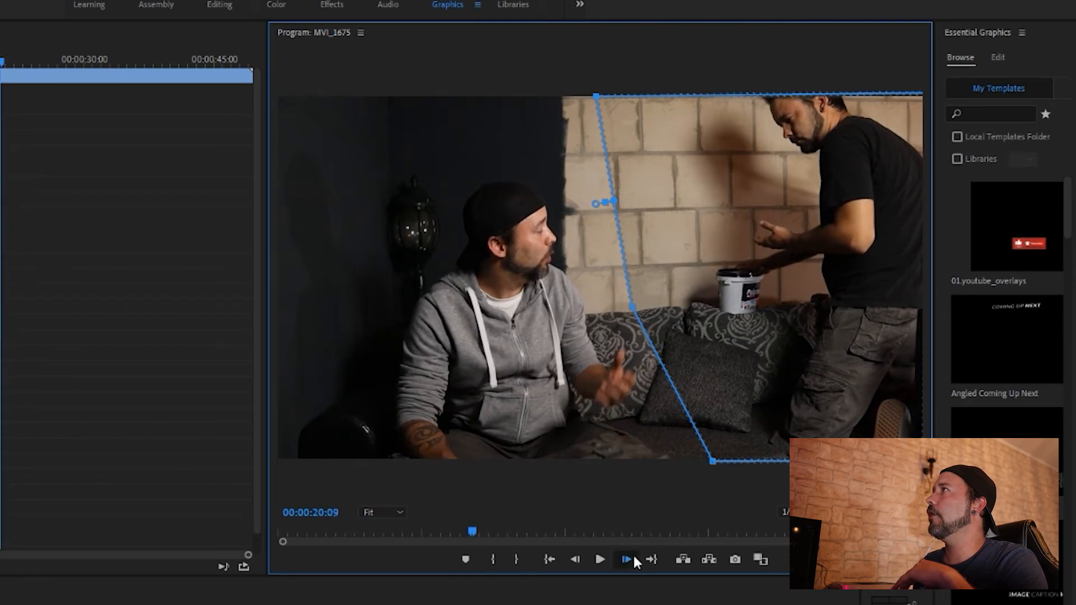
left_click(627, 559)
left_click(627, 559)
left_click_drag(630, 309, 663, 306)
- Advance to 00:00:21:02, add a mask point at cushion height and move it right, clear of the seated man's outstretched hand
left_click(626, 559)
left_click(627, 562)
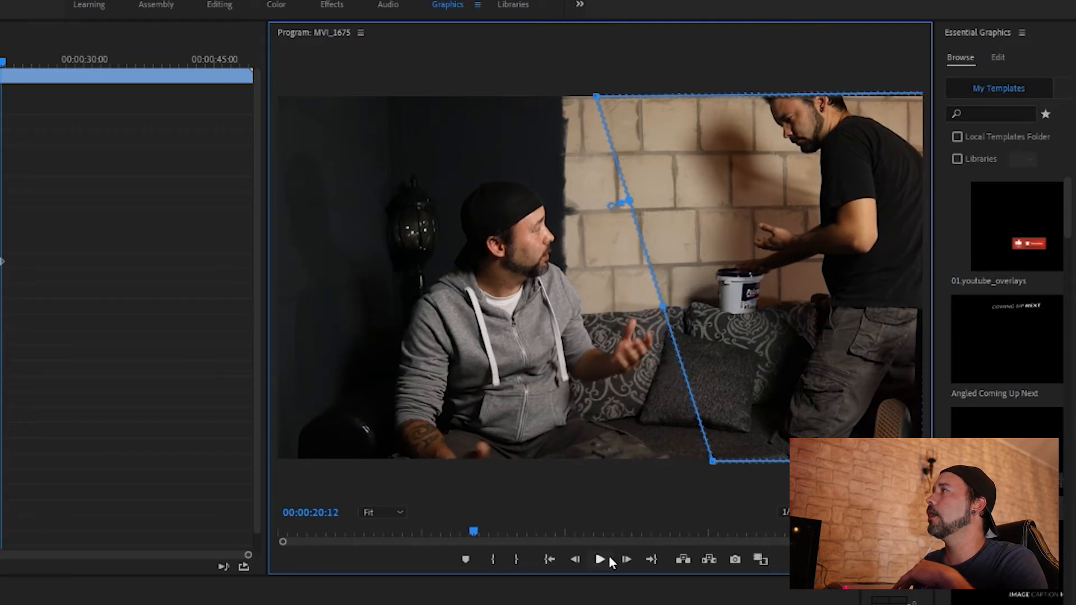
left_click(624, 561)
left_click(624, 560)
left_click(623, 560)
left_click(623, 560)
left_click(624, 560)
left_click(624, 561)
left_click(623, 560)
left_click(626, 559)
left_click(626, 560)
left_click(626, 559)
left_click(625, 560)
left_click(626, 559)
left_click(625, 560)
left_click(625, 559)
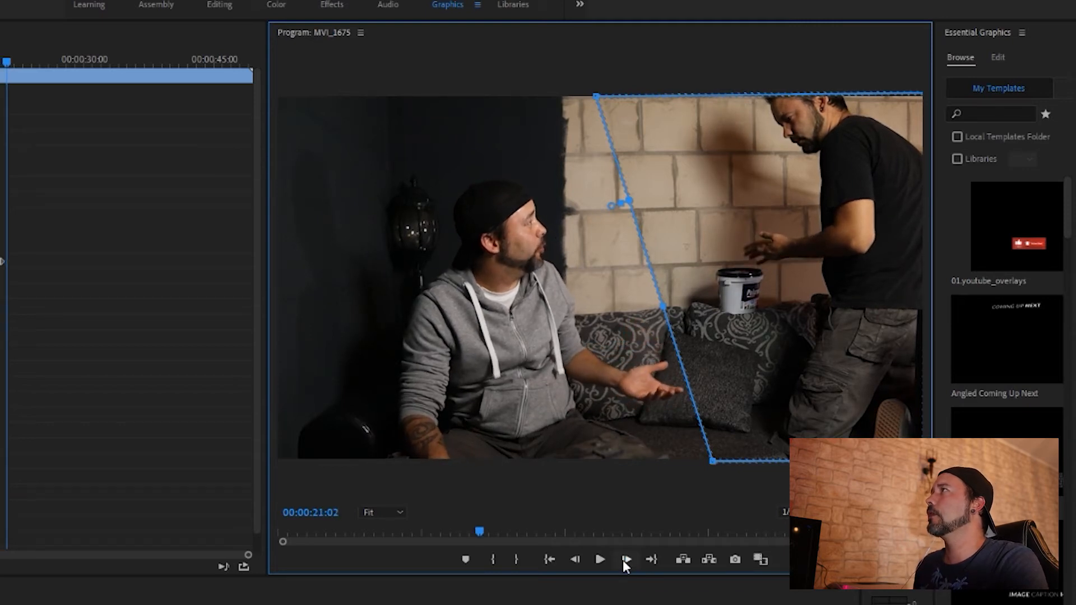
left_click(682, 369)
left_click_drag(683, 369, 702, 361)
- Step frame by frame to 00:00:21:24, checking that the mask edge stays clear of the seated man's hand
left_click(626, 559)
left_click(626, 560)
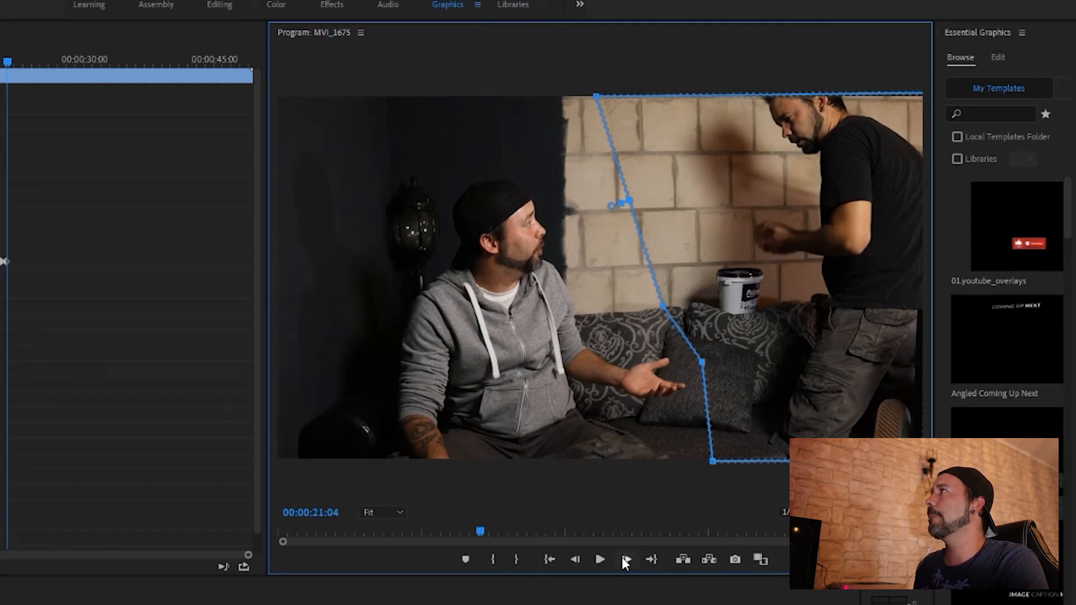
left_click(625, 559)
left_click(626, 559)
left_click(626, 560)
left_click(626, 559)
left_click(626, 560)
left_click(626, 560)
left_click(626, 559)
left_click(626, 560)
left_click(626, 559)
left_click(625, 559)
left_click(626, 560)
left_click(626, 560)
left_click(626, 560)
left_click(625, 560)
left_click(626, 560)
left_click(626, 560)
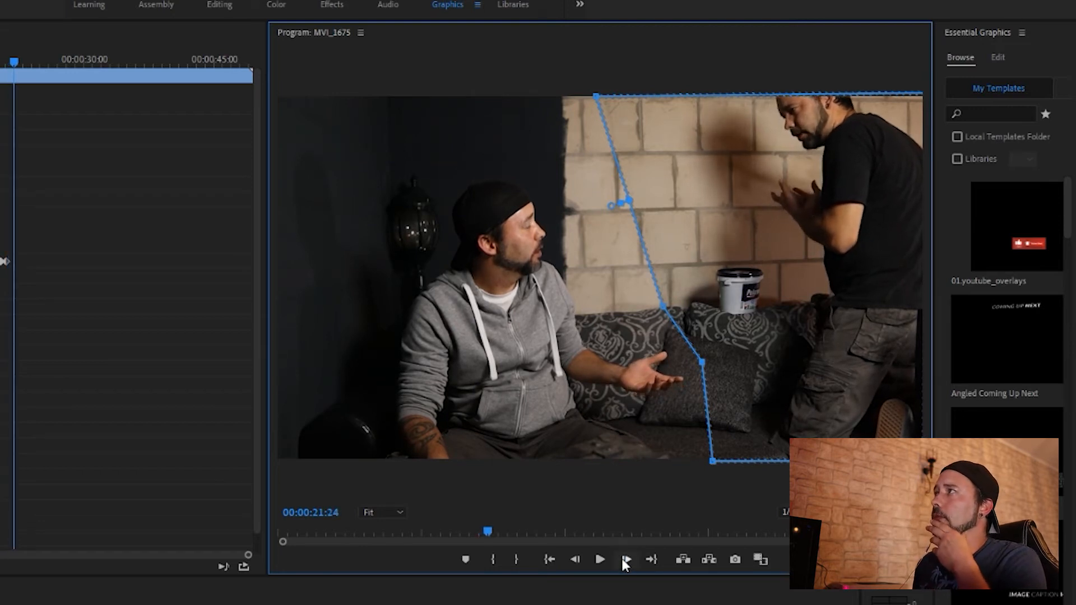
- Move the mask's sofa-back point slightly right at 00:00:22:22 and its cushion-height point slightly right at 00:00:23:00
left_click_drag(489, 528, 497, 528)
left_click(628, 558)
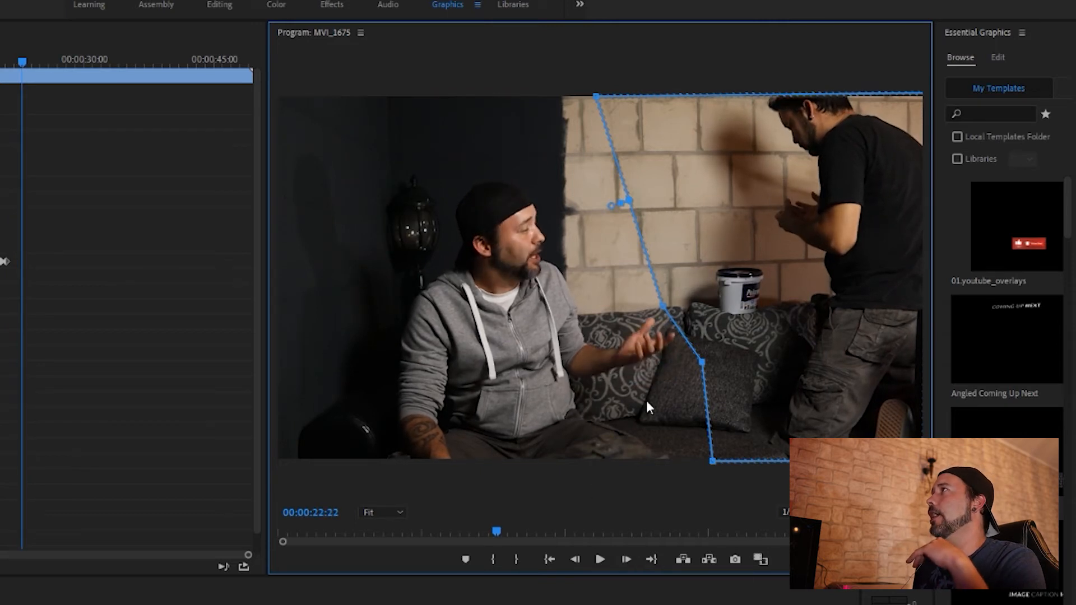
left_click_drag(666, 312, 677, 304)
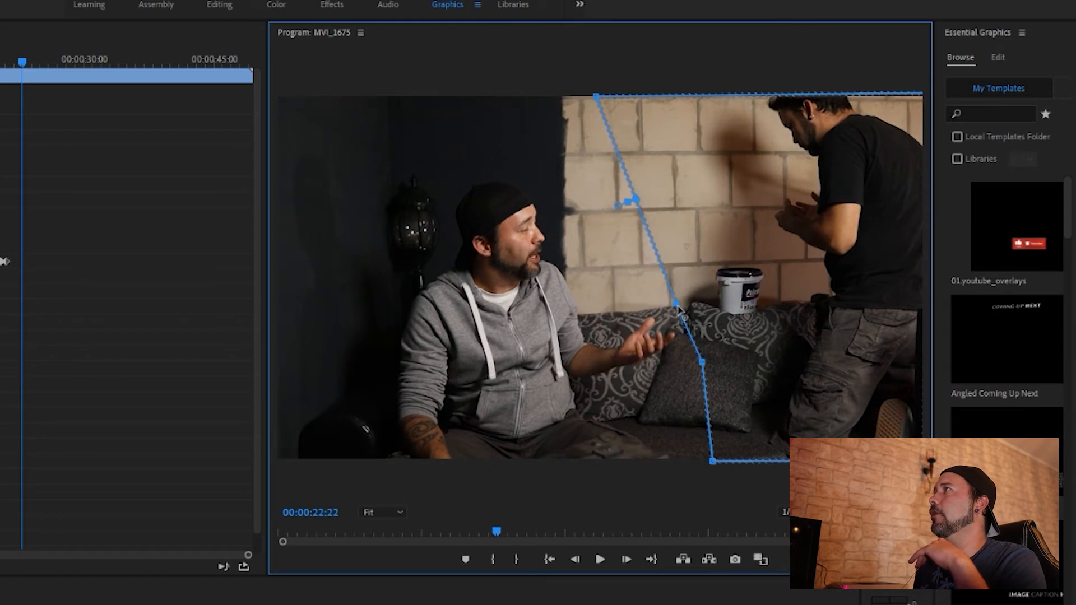
left_click(626, 559)
left_click(626, 559)
left_click_drag(703, 363, 709, 358)
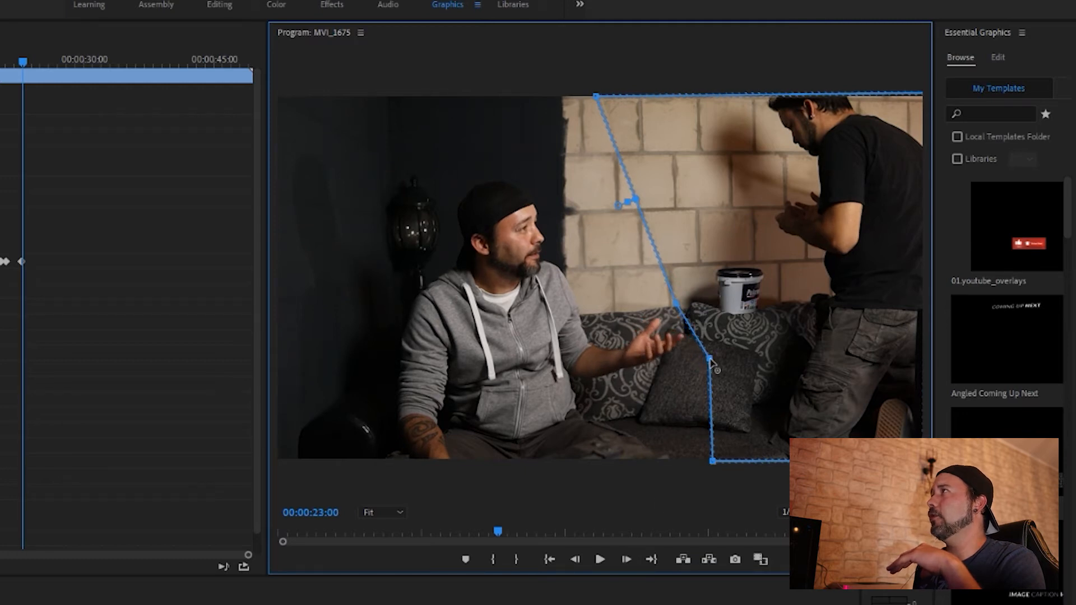
- Advance to 00:00:23:09 and move the mask's sofa-back point a little further right, away from the seated man's fingertips
left_click(626, 559)
left_click(626, 559)
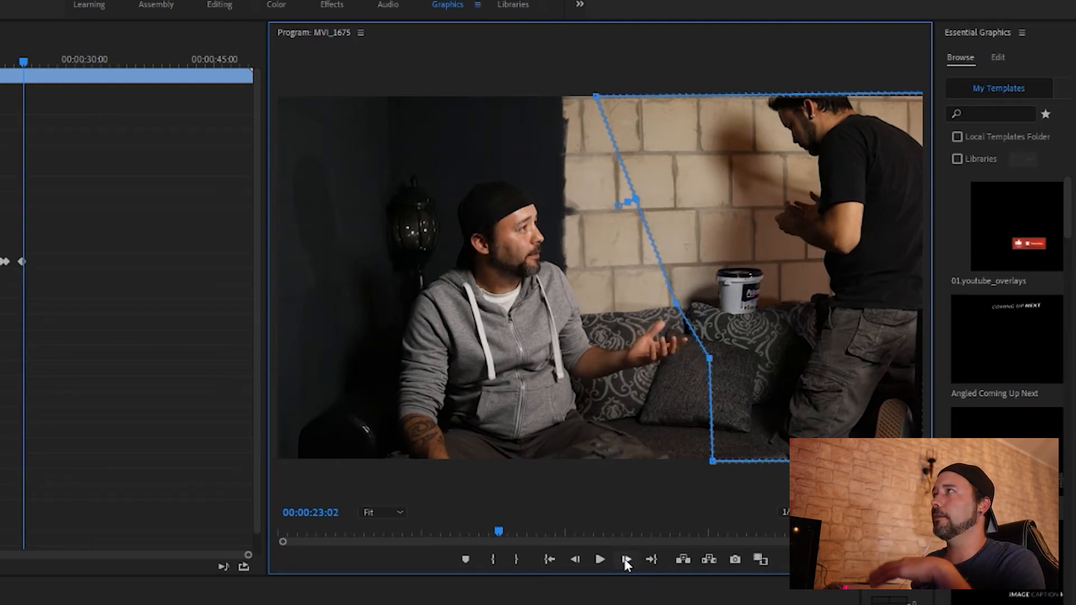
left_click(626, 559)
left_click(626, 559)
left_click(626, 559)
left_click(626, 559)
left_click(626, 560)
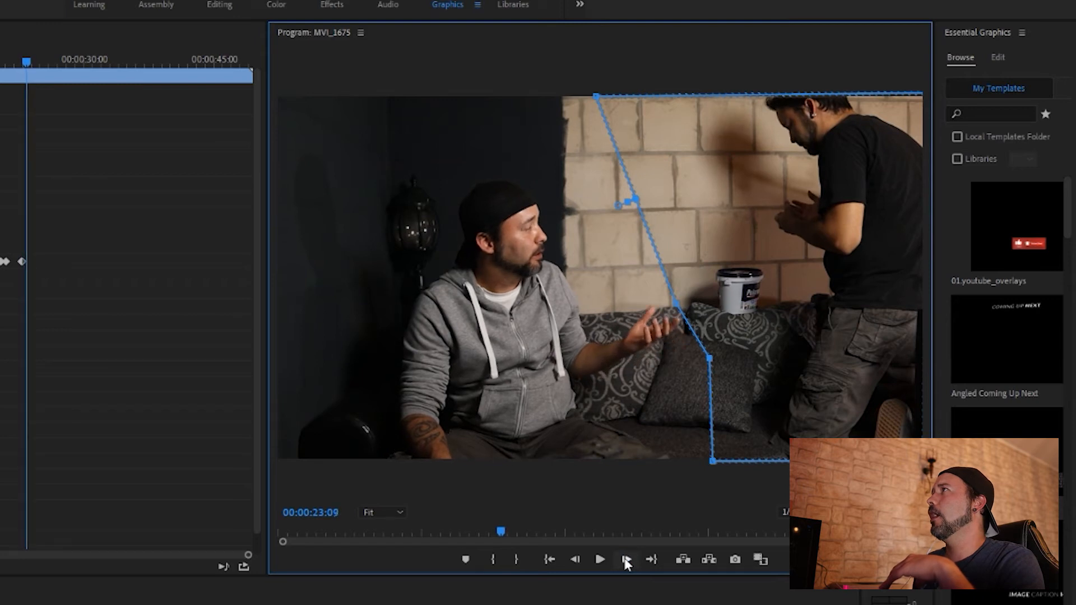
left_click_drag(677, 304, 685, 299)
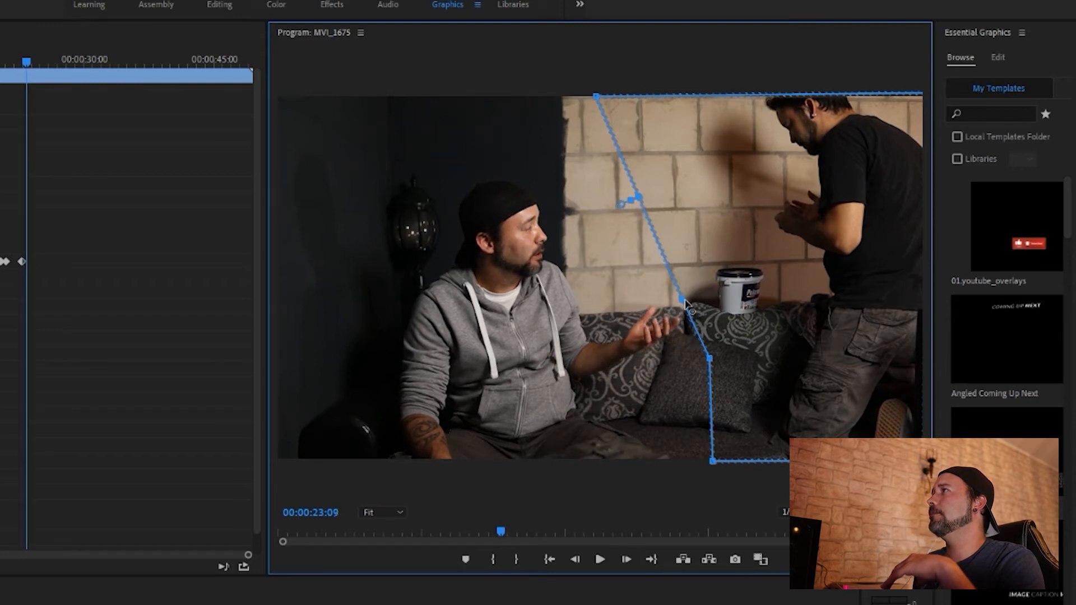
- Step on to 00:00:23:24 and scrub to 00:00:34:24, checking the mask edge against both figures' movements
left_click(625, 559)
left_click(625, 559)
left_click(625, 559)
left_click(625, 559)
left_click(625, 559)
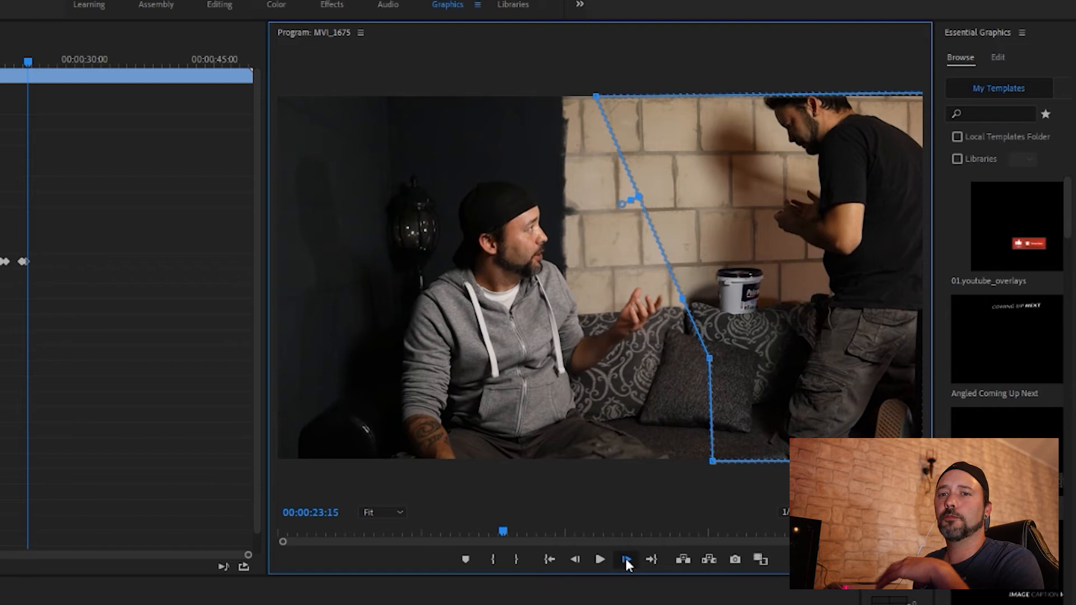
left_click(625, 559)
left_click(625, 560)
left_click(625, 559)
left_click(625, 559)
left_click(625, 559)
left_click(626, 559)
left_click(625, 559)
left_click(626, 559)
left_click(625, 559)
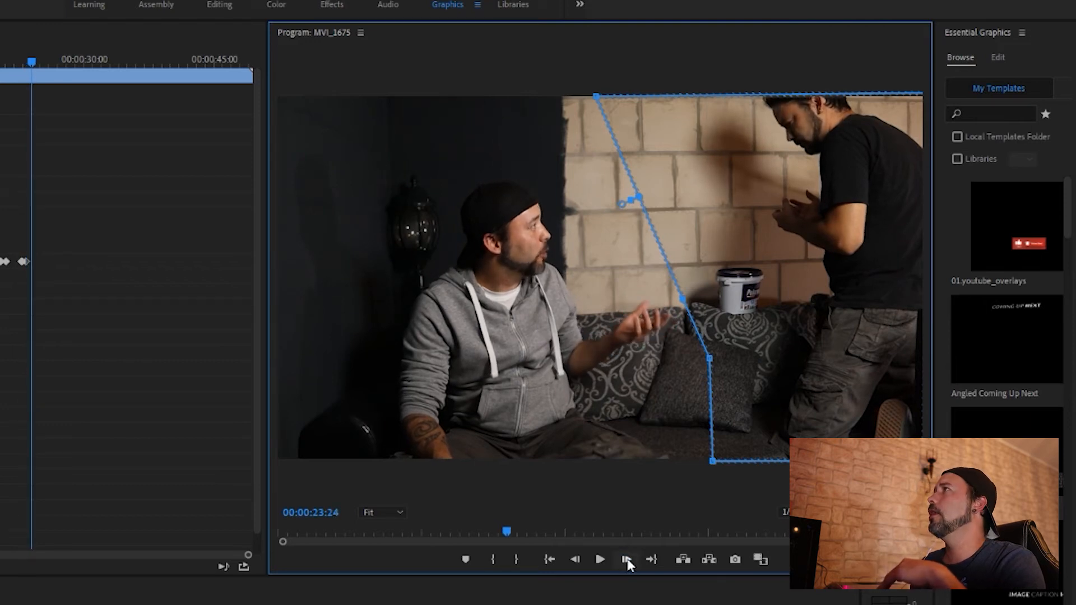
left_click_drag(504, 531, 603, 519)
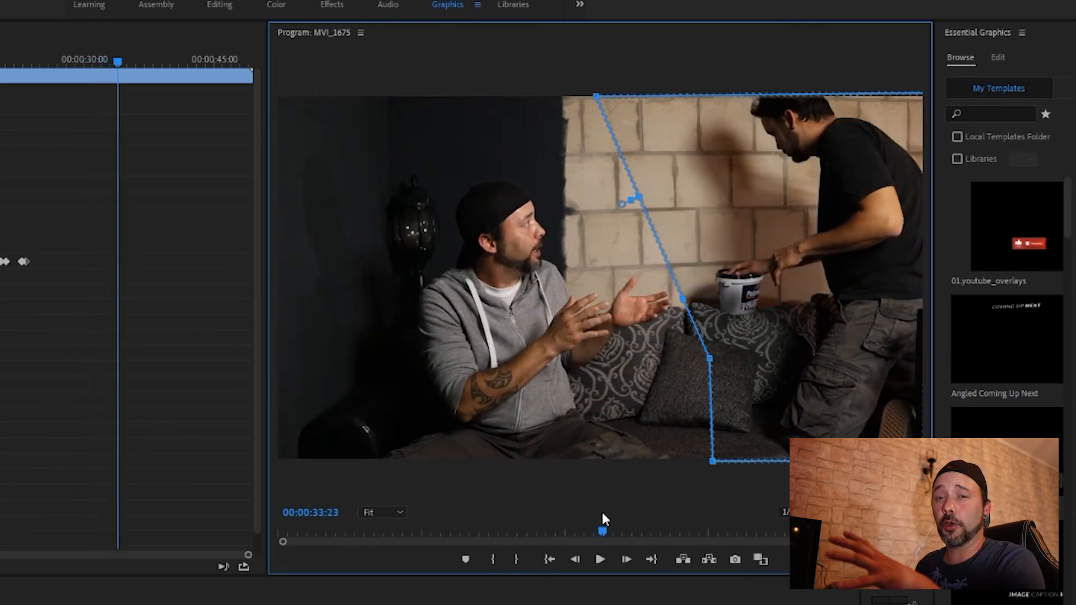
mouse_move(602, 514)
left_mouse_down()
mouse_move(623, 511)
mouse_move(612, 515)
left_mouse_up()
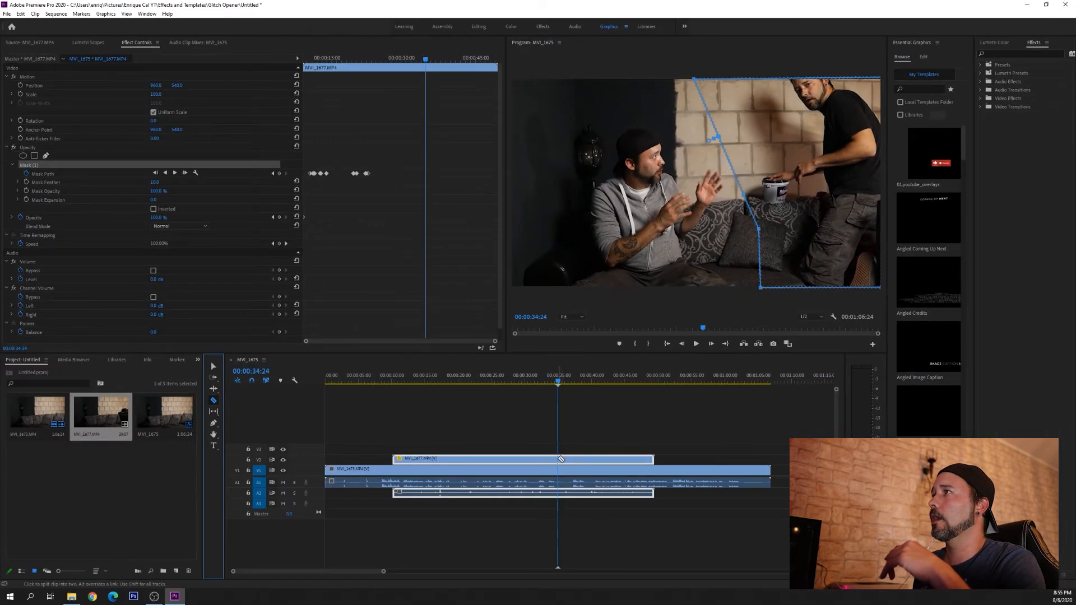
- Cut both layered clips at 00:00:34:24 and slide the upper clip's second part right, leaving a short gap after the cut
left_click(559, 459)
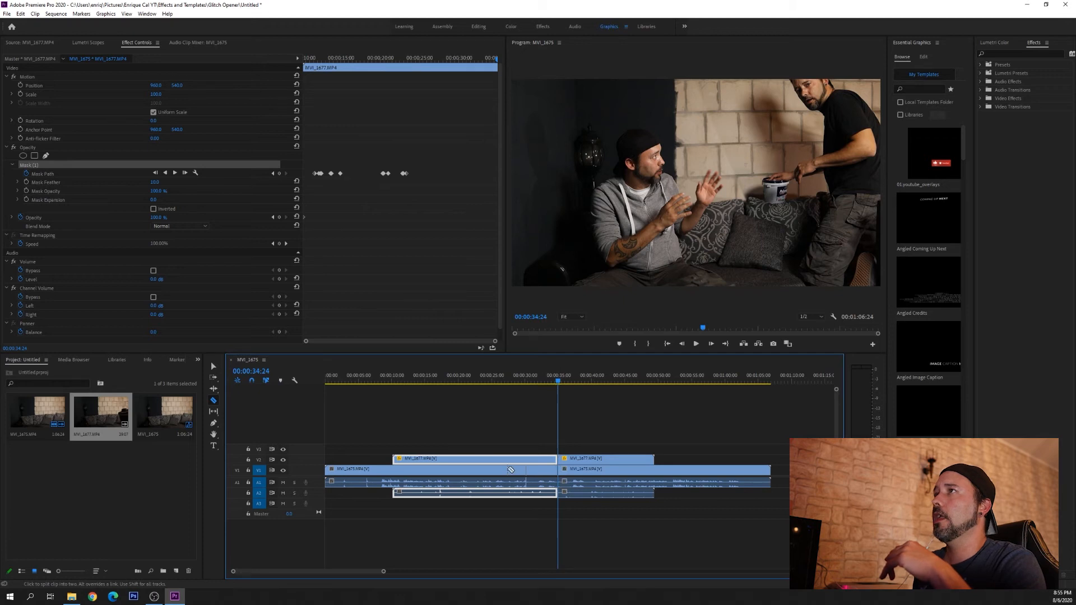
key("v")
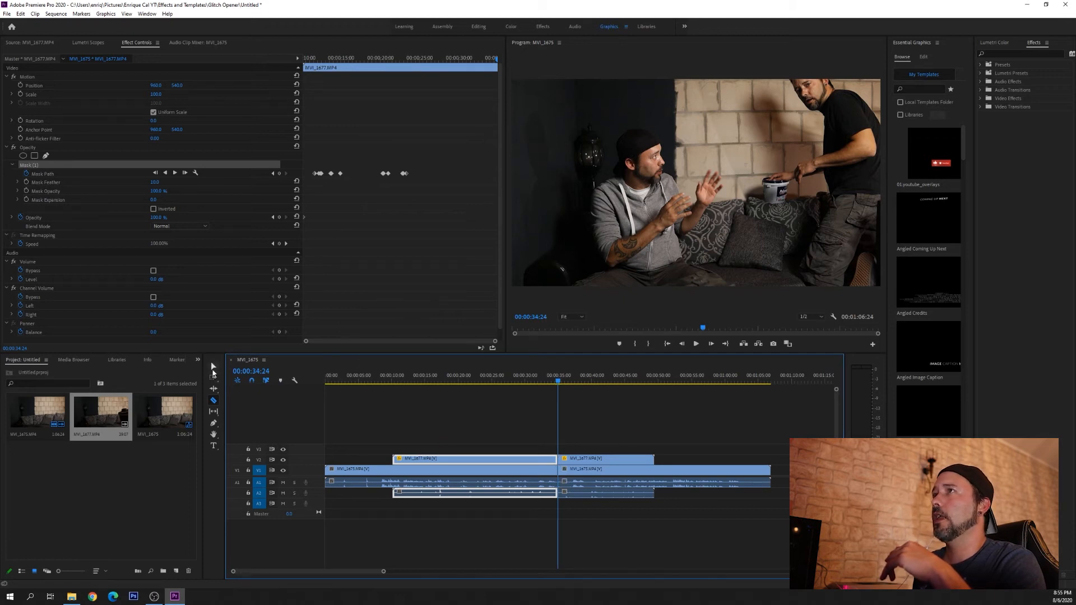
left_click(602, 459)
left_click_drag(601, 459, 610, 459)
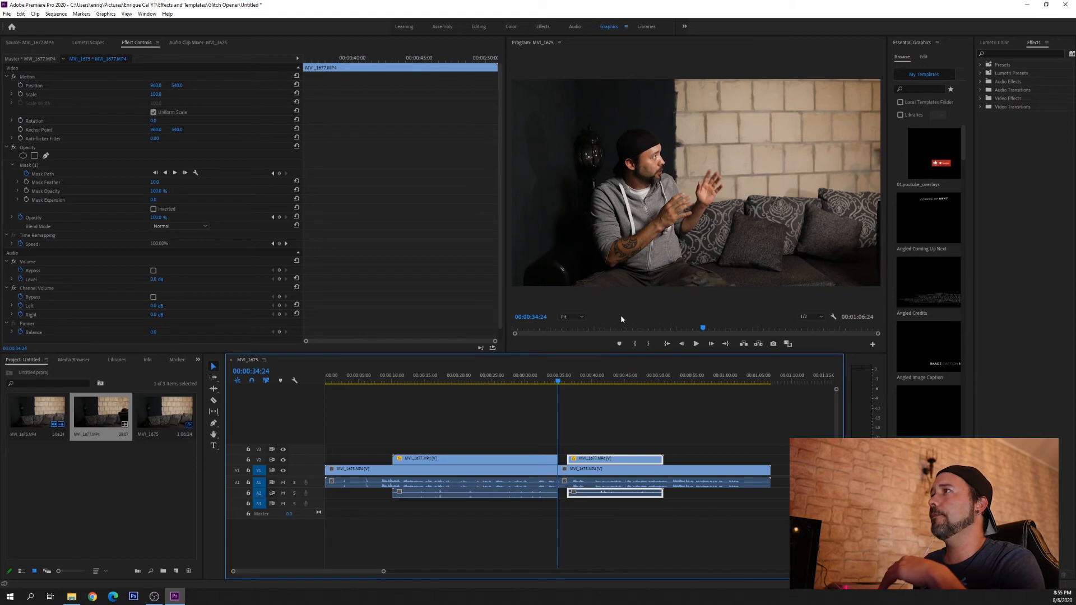
- Scale the lower clip's second part to 150 and shift its picture right to reframe the seated man
left_click(571, 474)
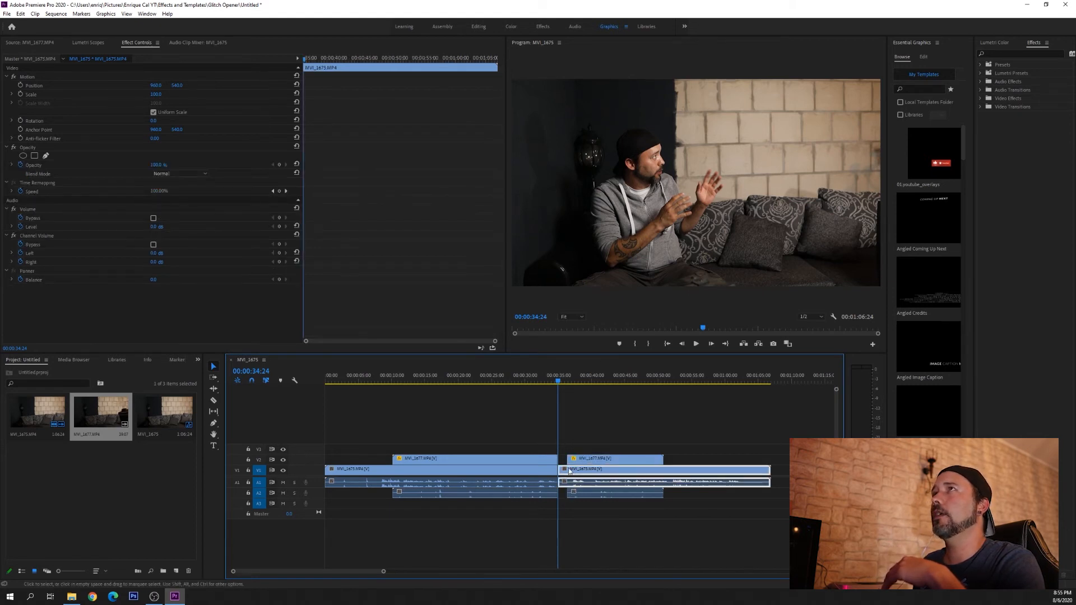
left_click(161, 93)
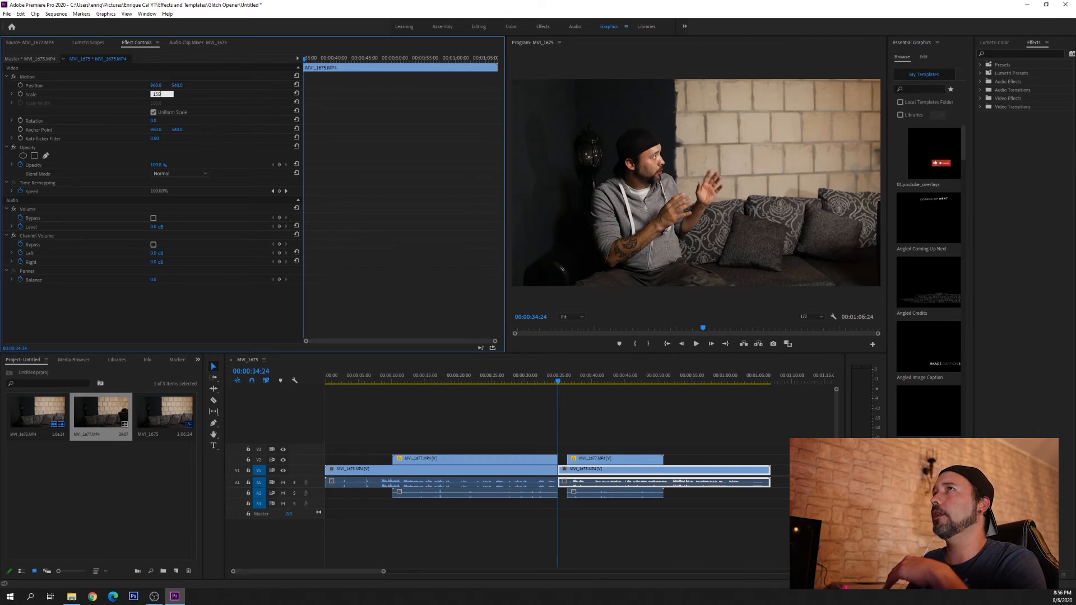
type("250")
key("Return")
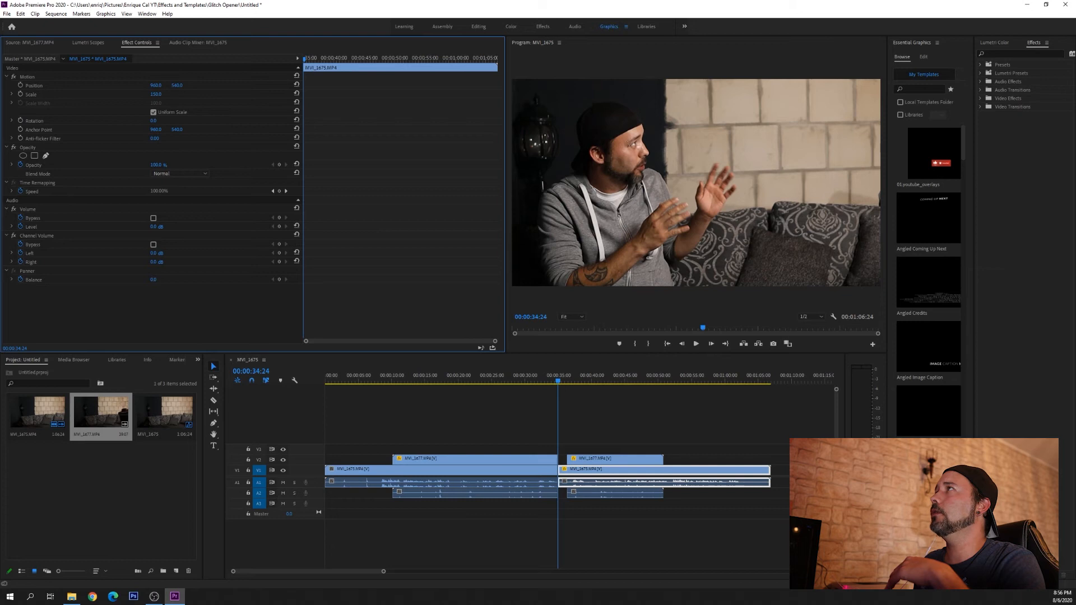
left_click_drag(177, 85, 425, 85)
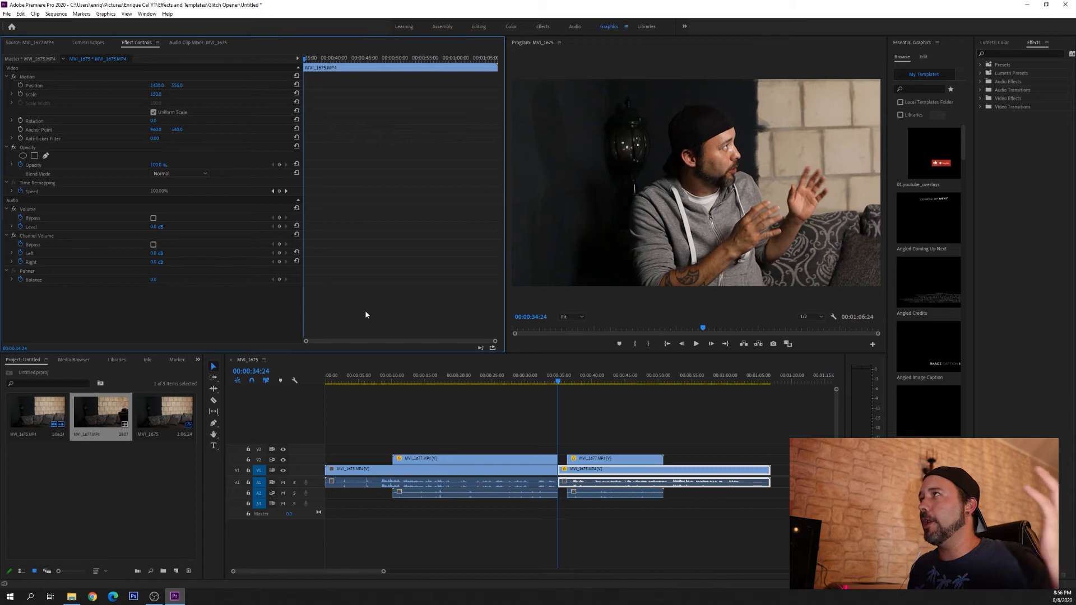
- Increase the Mask Feather on the upper clip's first part and check the blended edge between 00:00:15:11 and 00:00:18:19
left_click_drag(563, 384, 446, 385)
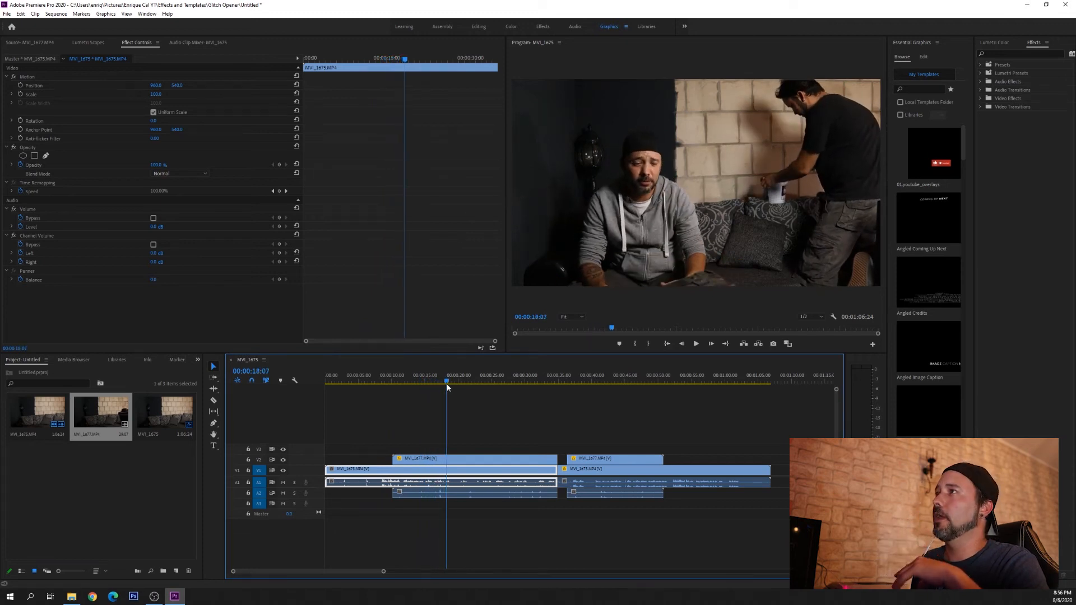
left_click(461, 461)
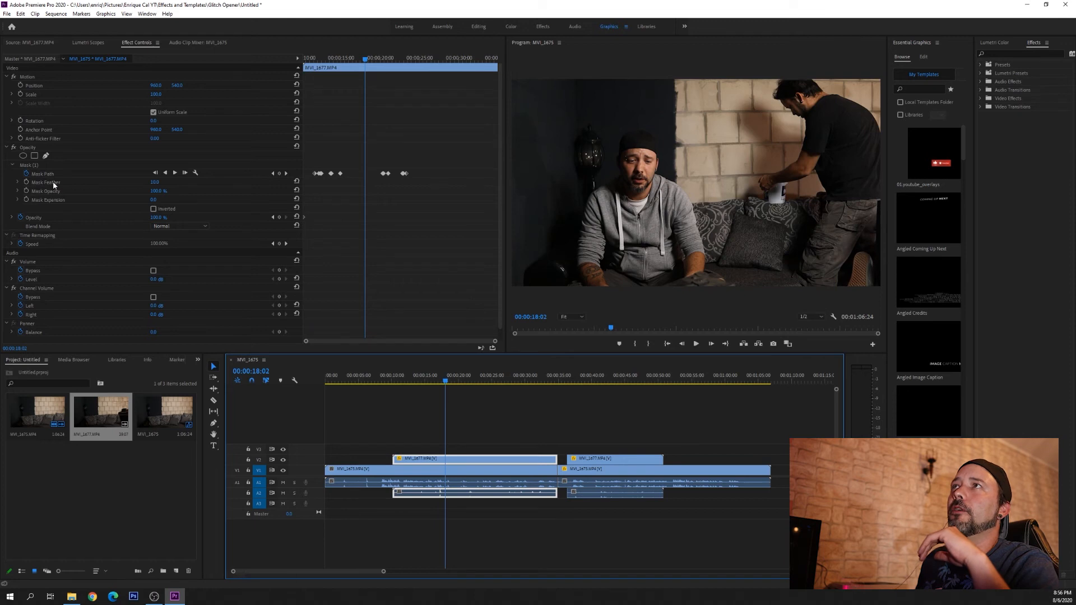
left_click(155, 183)
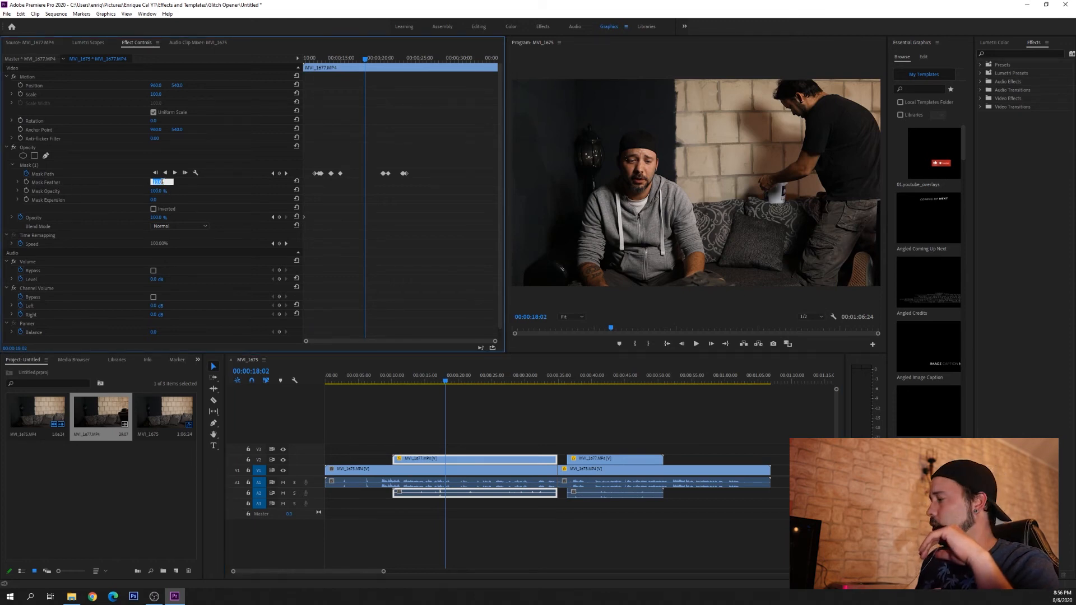
left_click(186, 183)
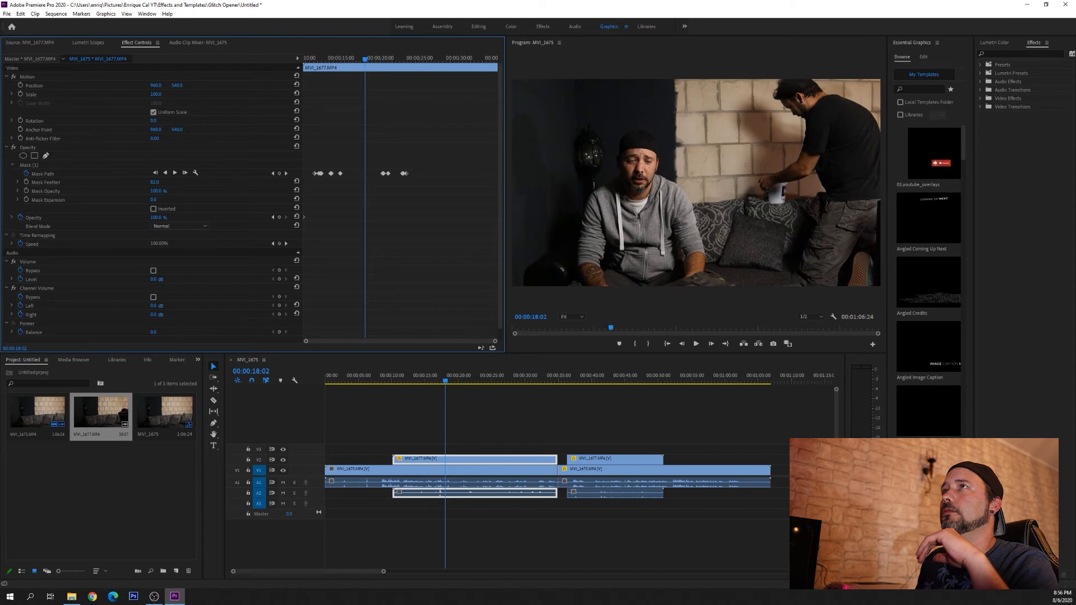
left_click_drag(614, 326, 597, 329)
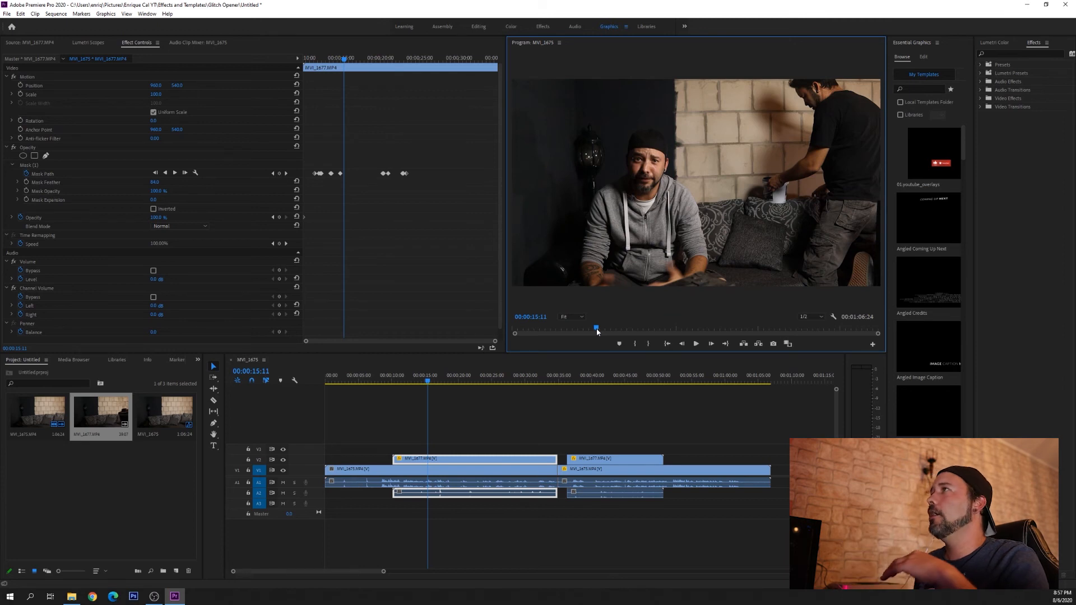
mouse_move(596, 330)
left_mouse_down()
mouse_move(572, 332)
mouse_move(615, 331)
left_mouse_up()
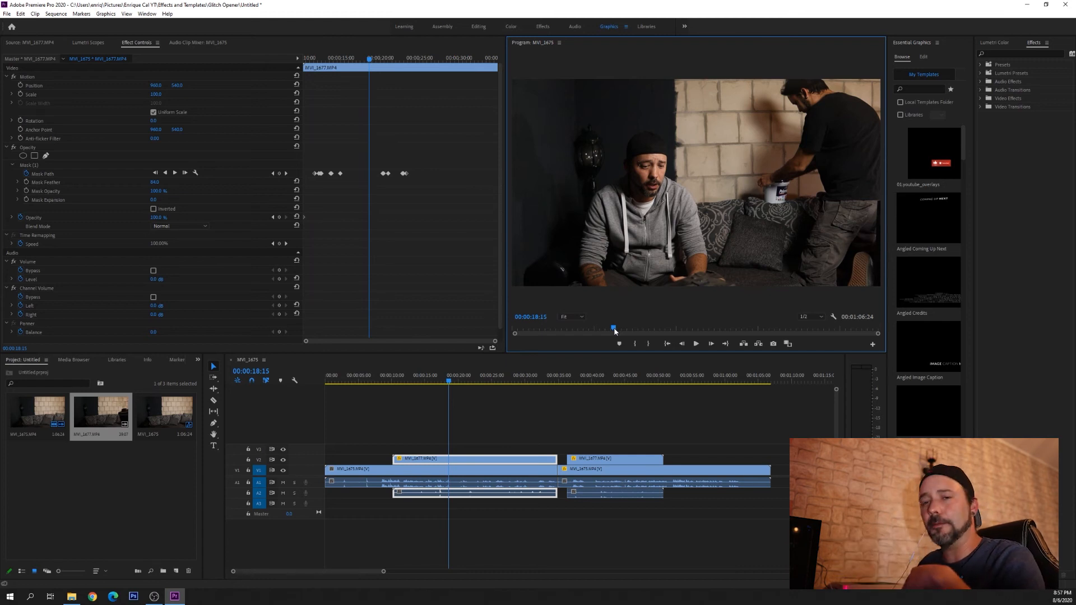
left_click_drag(614, 331, 615, 330)
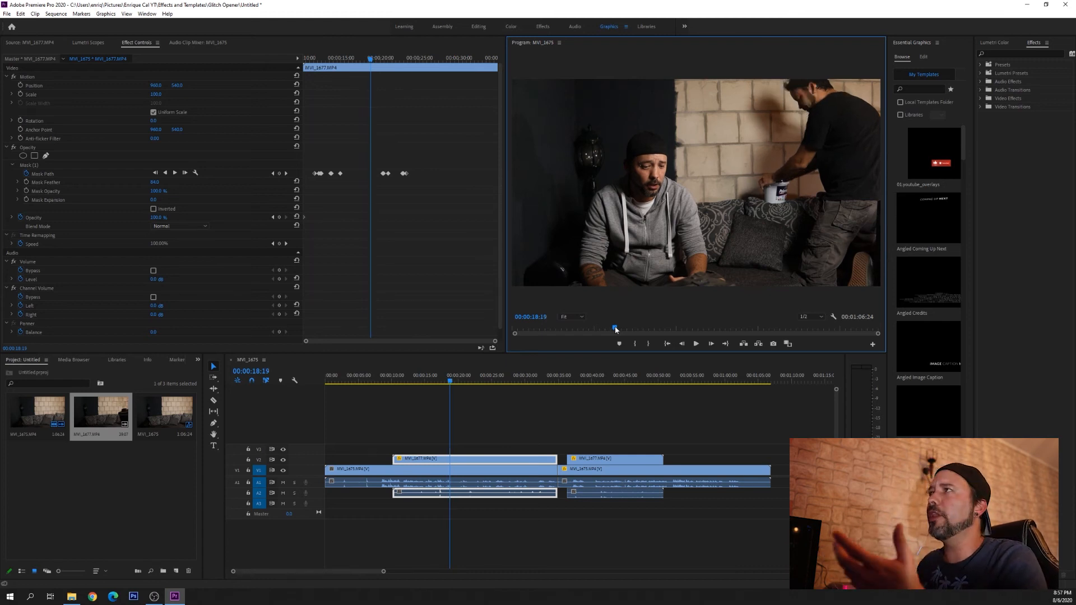